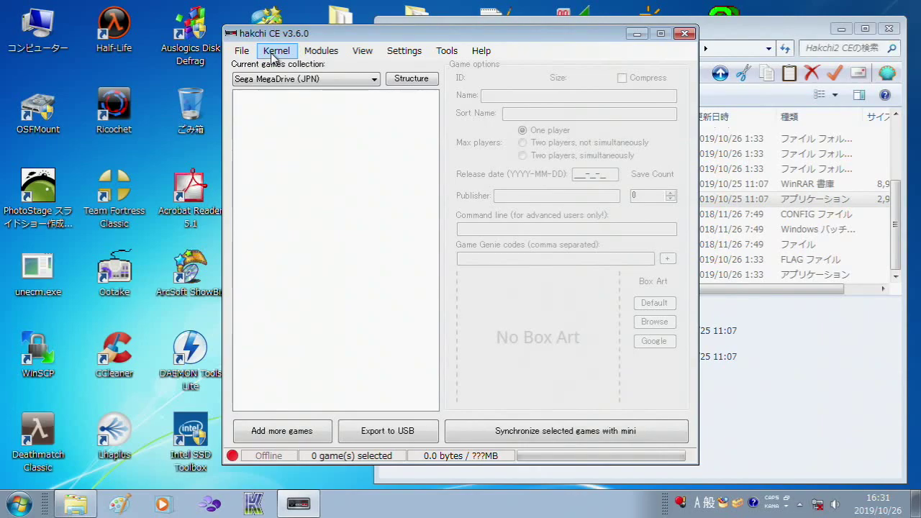
Step: Flash the custom kernel via Kernel > Install / Repair and let classic_driver.exe run
click(275, 52)
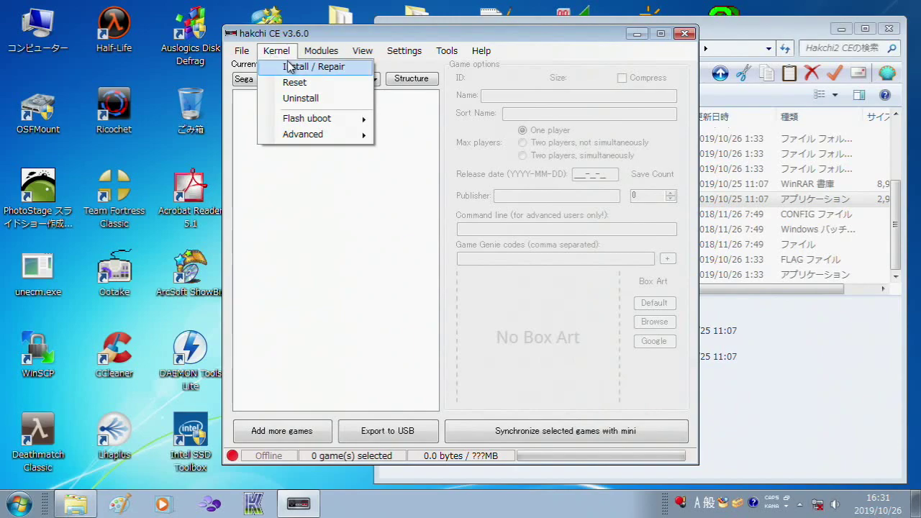
click(290, 67)
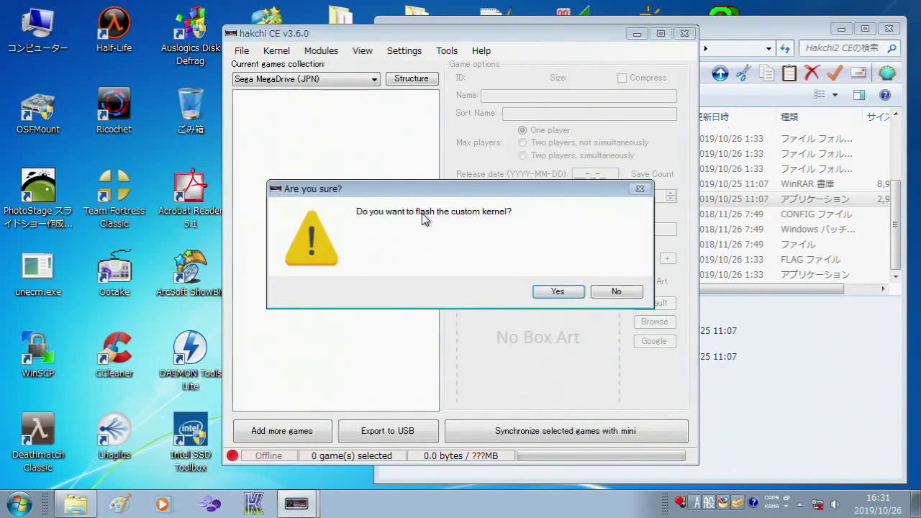
click(552, 293)
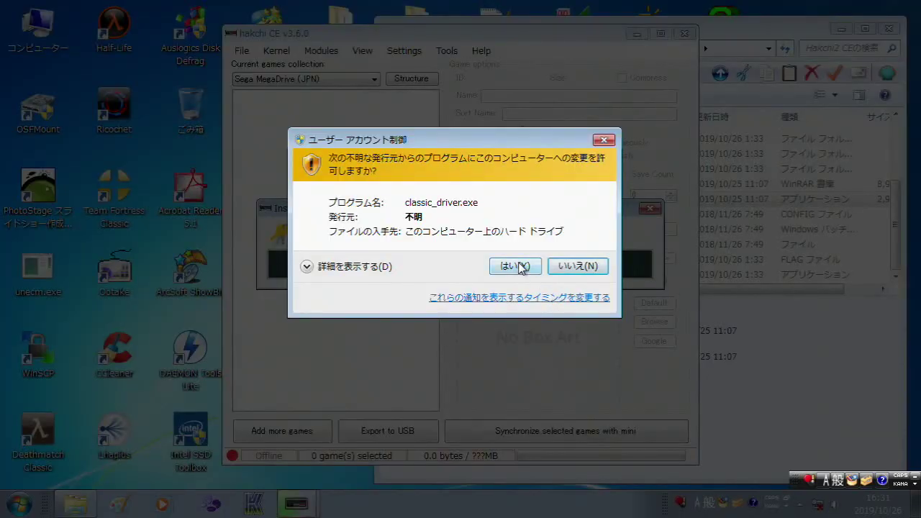
click(516, 267)
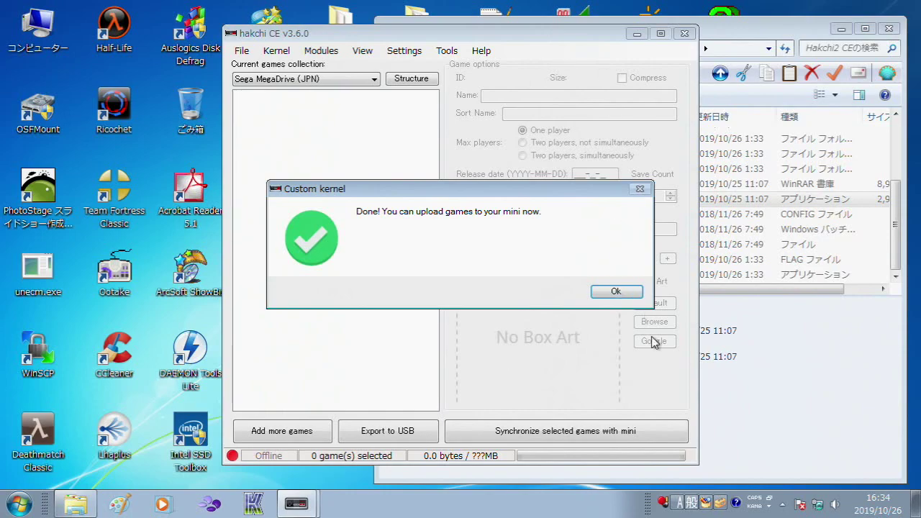
Step: Dismiss the kernel-done notice and switch the games collection to Sega MegaDrive (JPN)
click(626, 293)
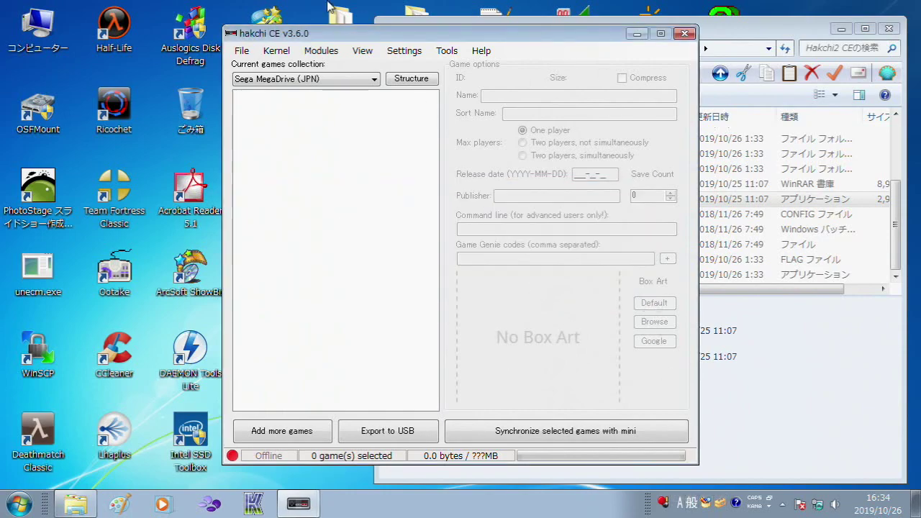
click(344, 83)
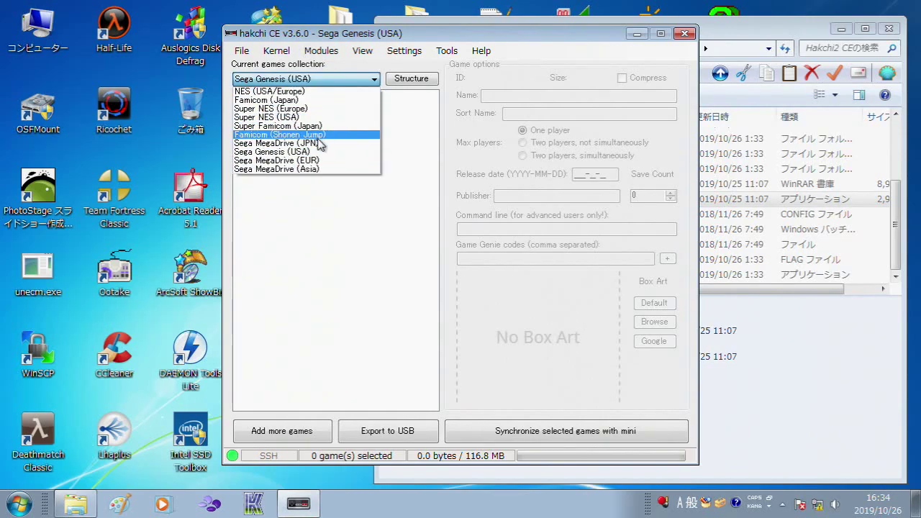
click(319, 144)
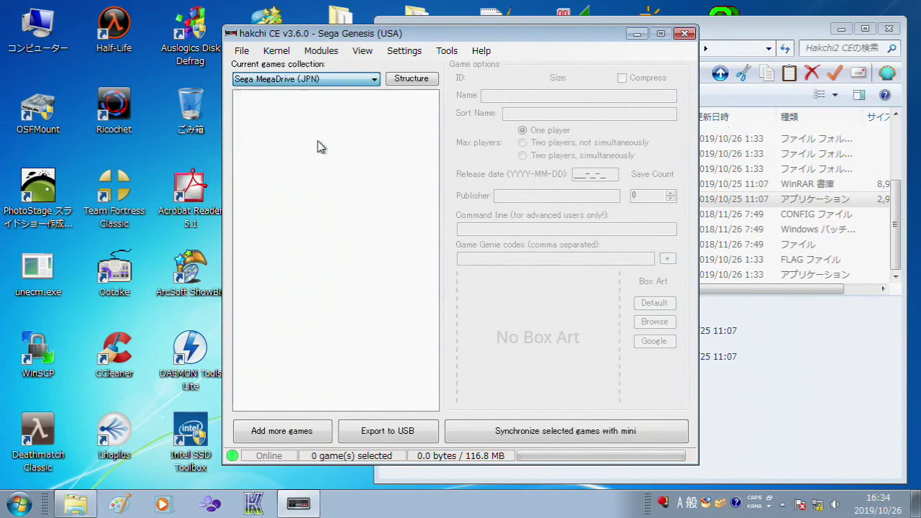
Step: Look through the menus and launch the FTP client to the mini
click(480, 58)
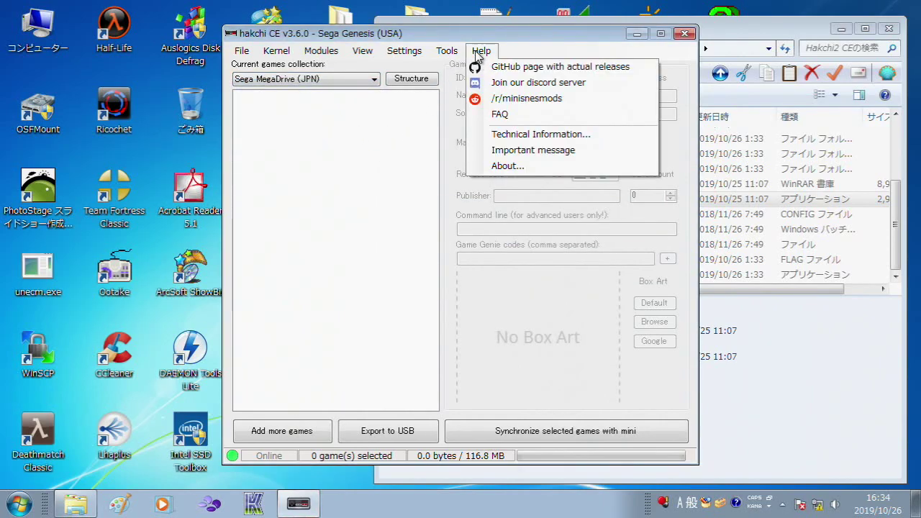
mouse_move(443, 56)
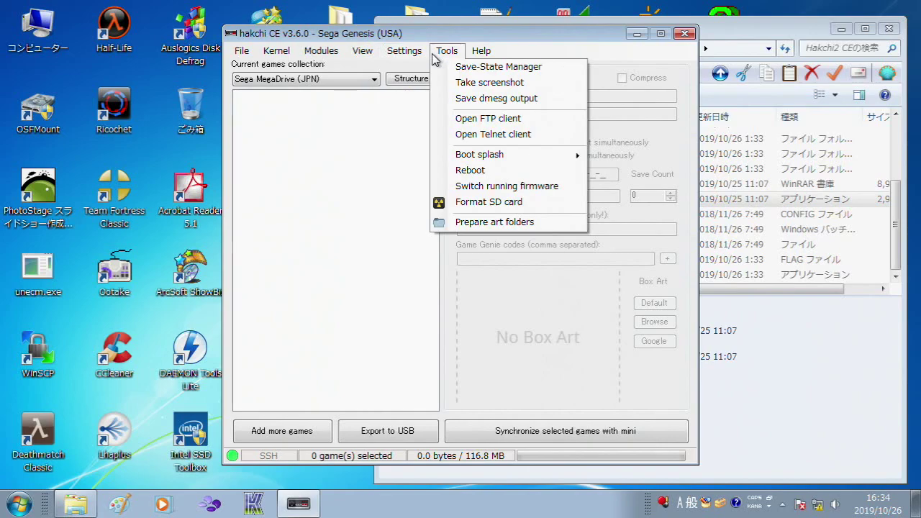
mouse_move(366, 54)
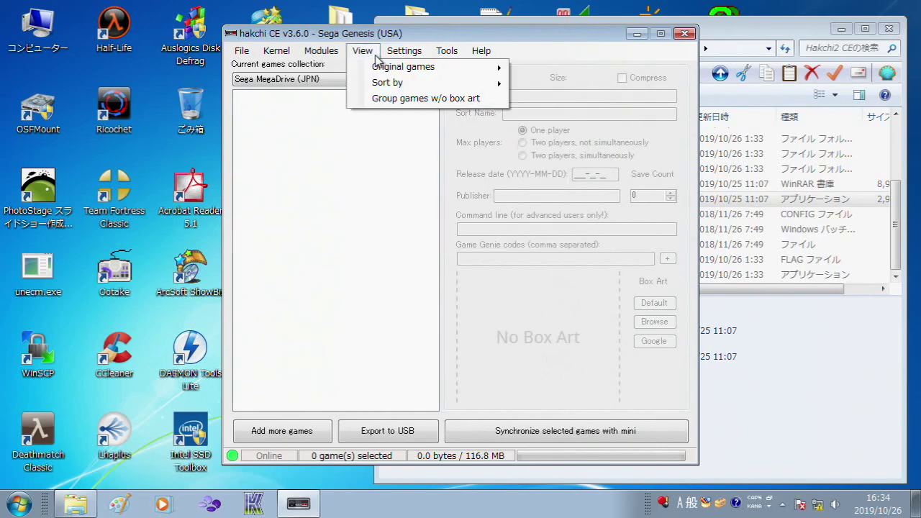
mouse_move(321, 52)
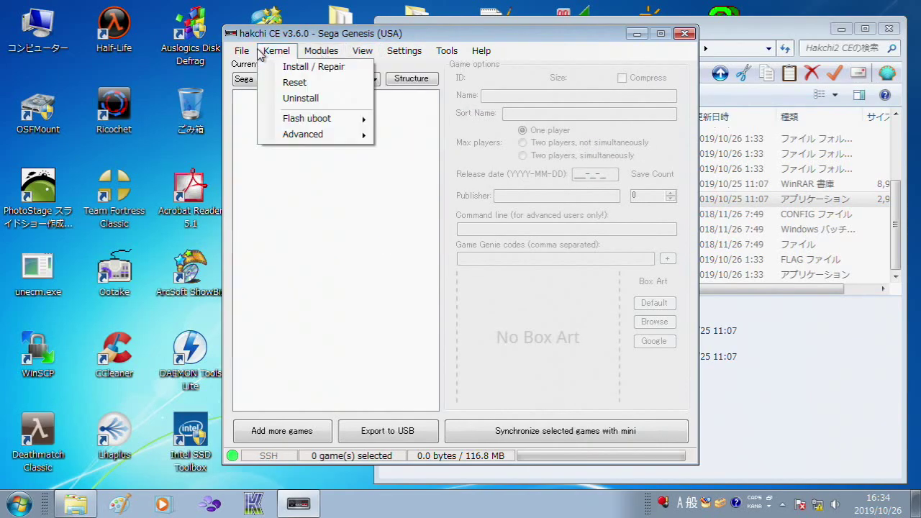
mouse_move(233, 52)
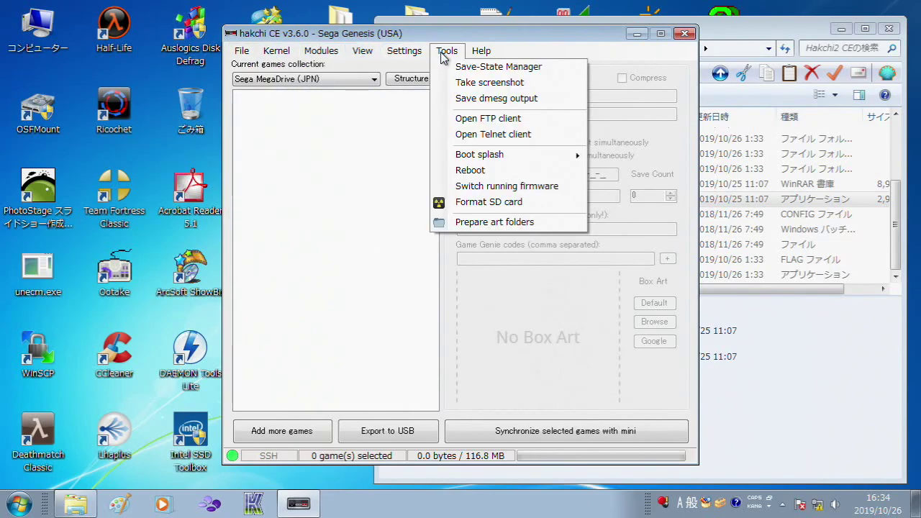
click(471, 119)
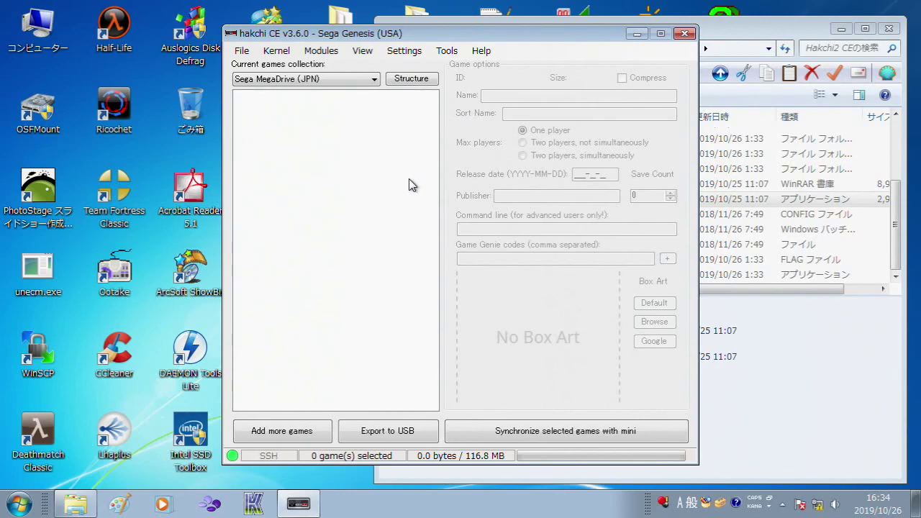
click(458, 56)
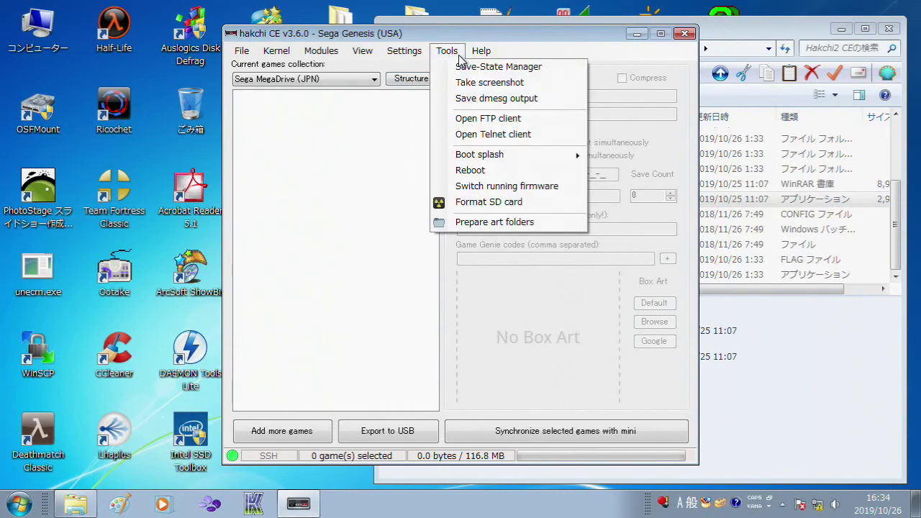
click(479, 139)
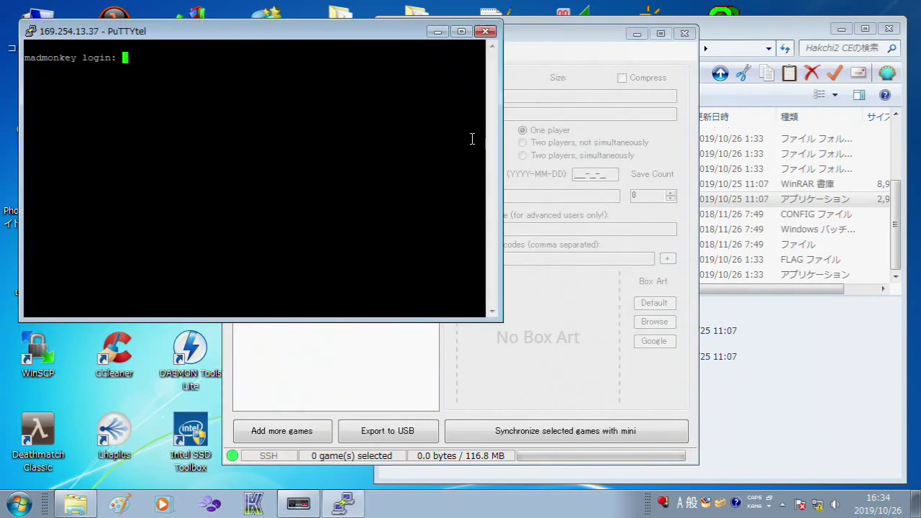
click(486, 33)
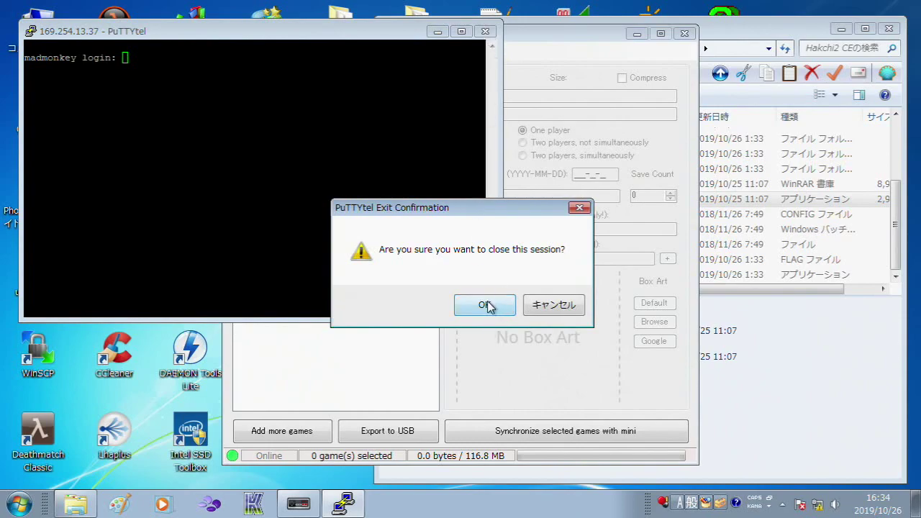
click(486, 304)
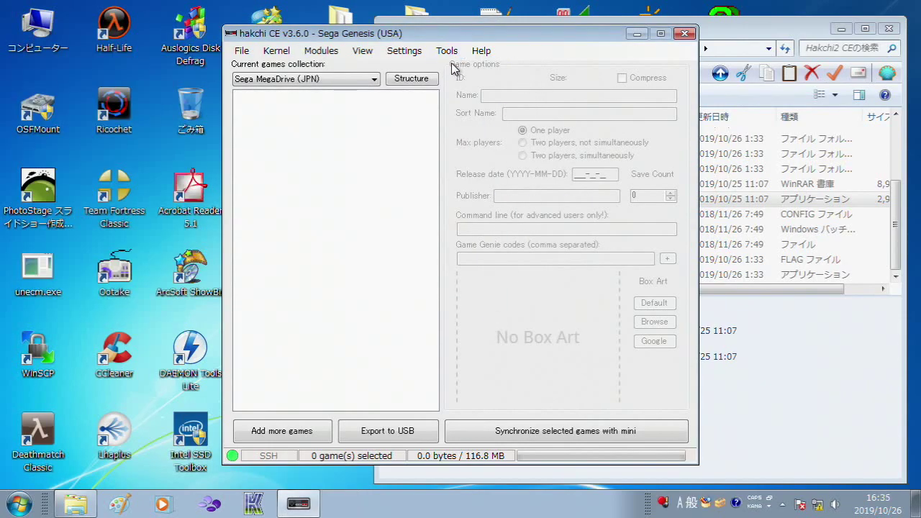
click(446, 51)
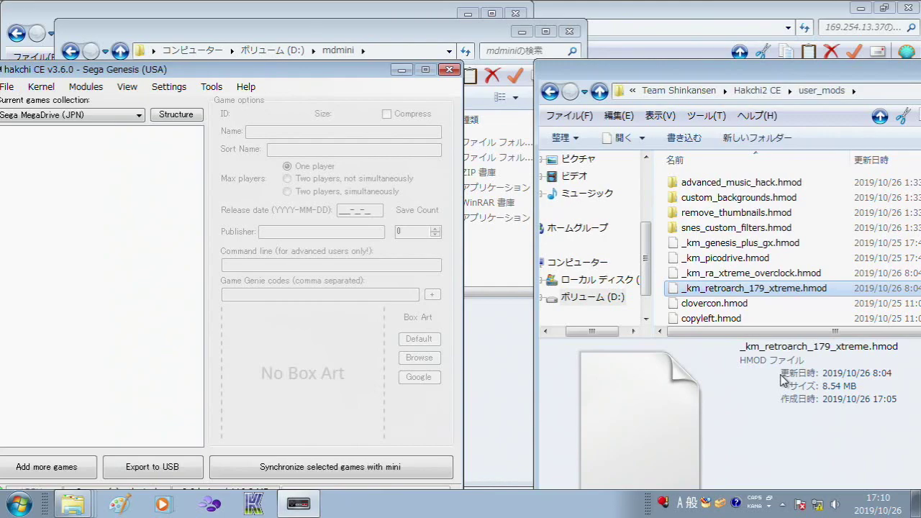
Step: Drop the Xtreme Overclock, PicoDrive and Genesis Plus GX .hmod files onto hakchi, confirming each
drag(749, 277, 370, 322)
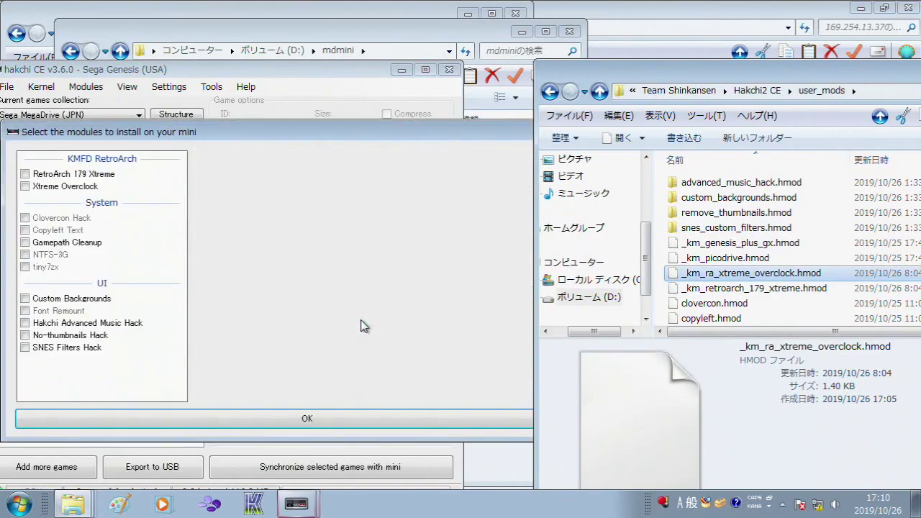
click(332, 421)
drag(726, 258, 311, 376)
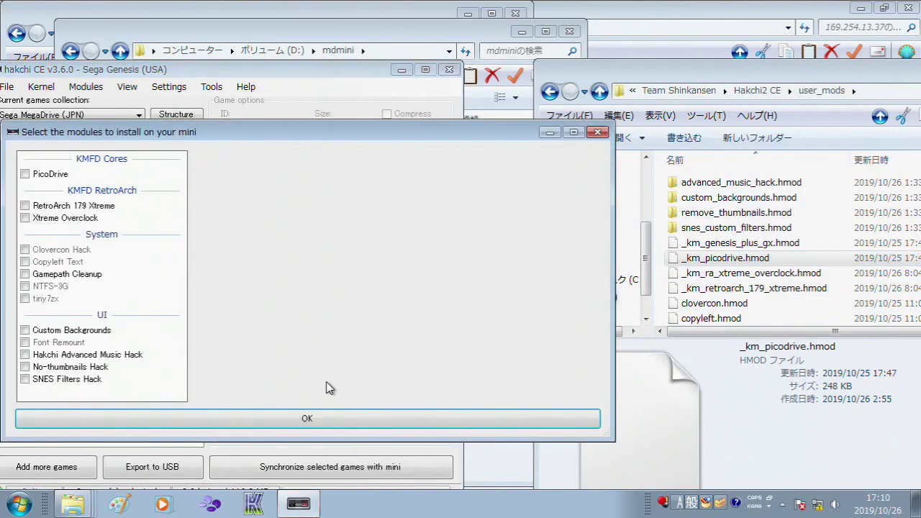
click(323, 417)
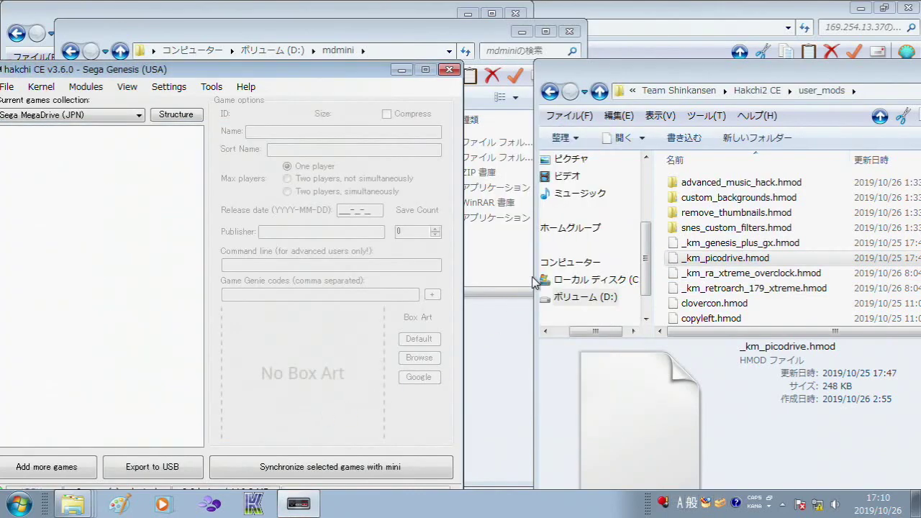
drag(720, 245, 349, 354)
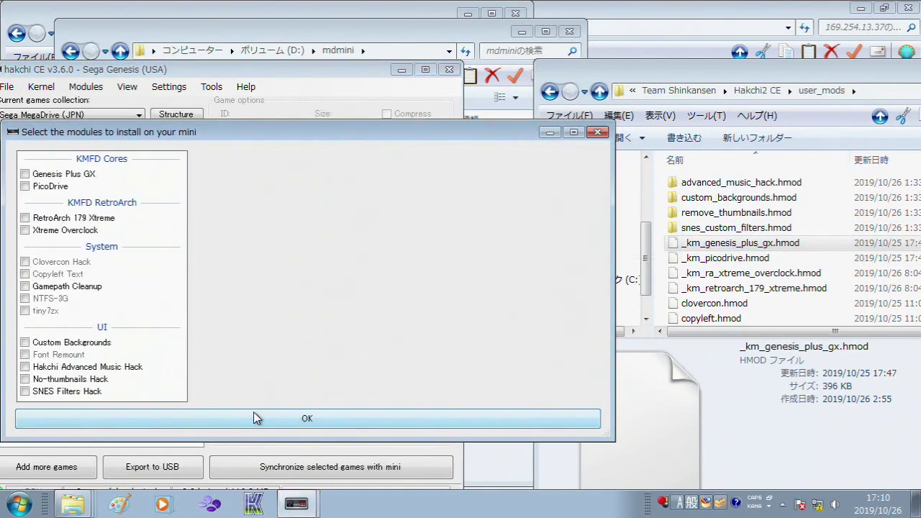
click(253, 417)
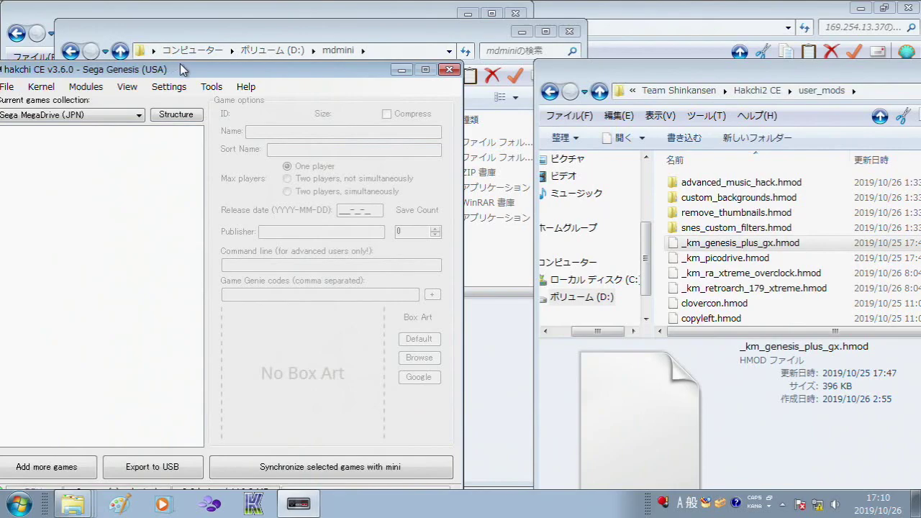
drag(179, 63, 314, 66)
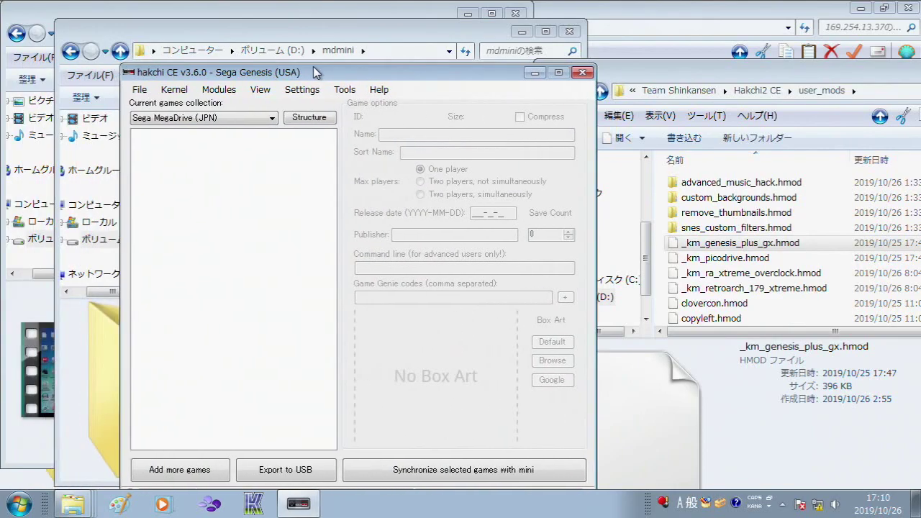
Step: Tick Genesis Plus GX, RetroArch 179 Xtreme and Xtreme Overclock in Install extra modules and install them
click(219, 91)
click(223, 106)
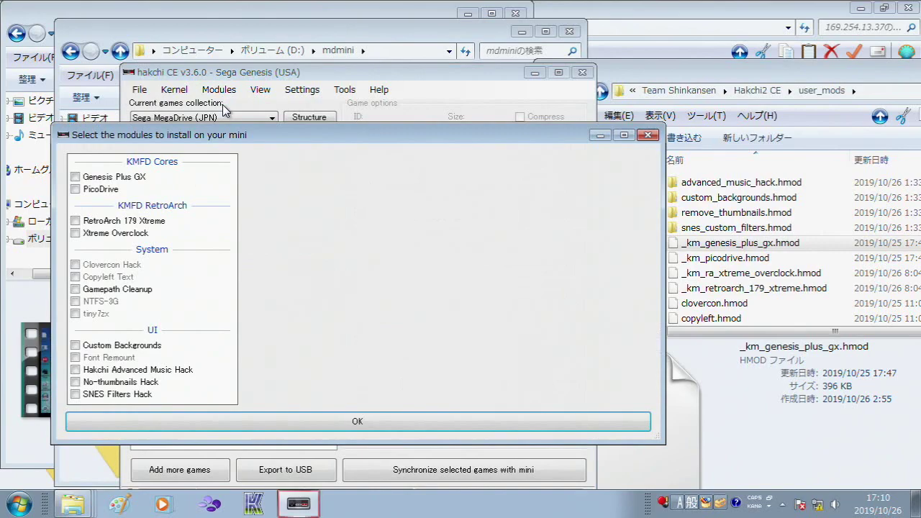
click(76, 178)
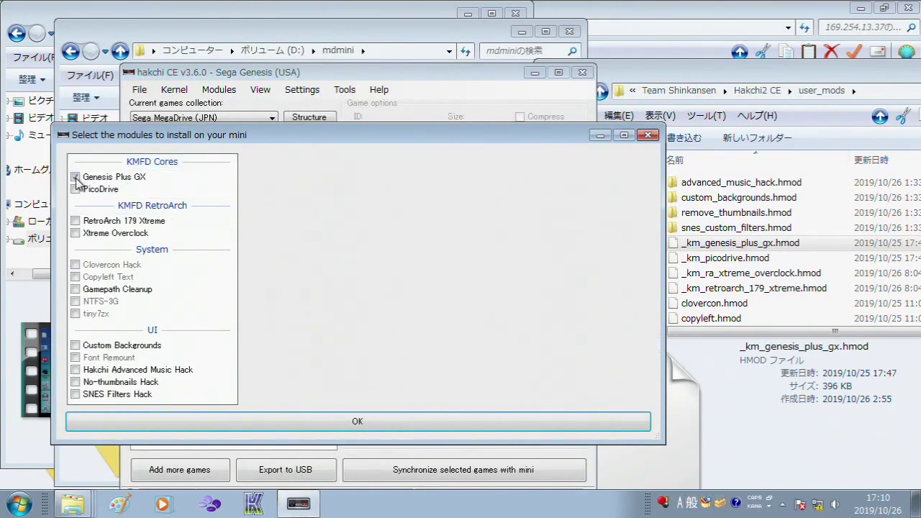
click(76, 221)
click(76, 234)
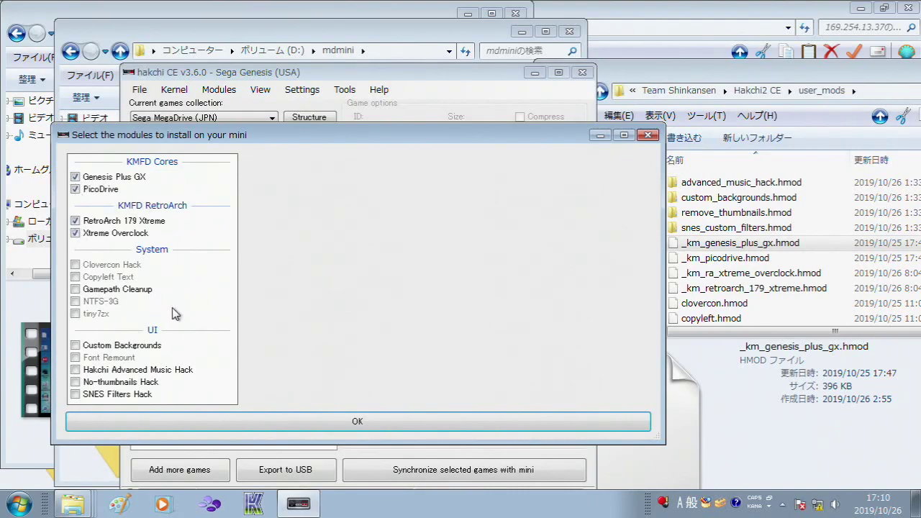
click(167, 430)
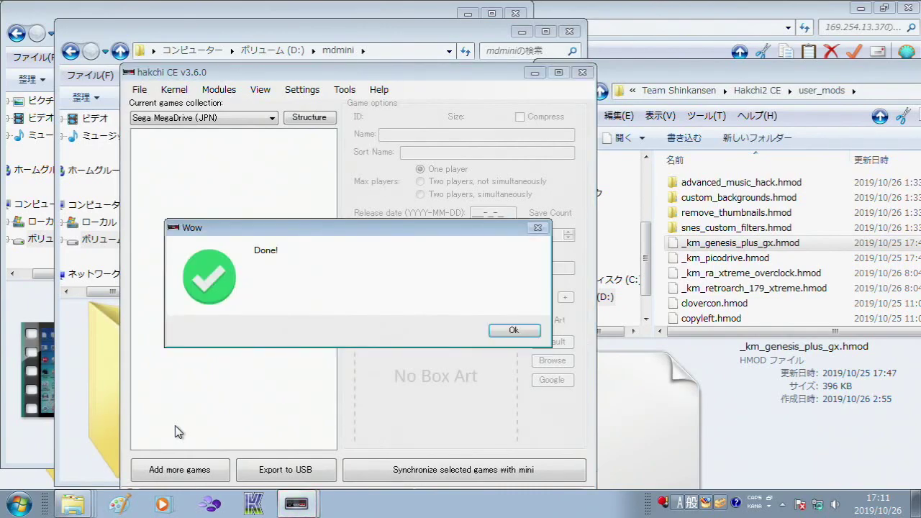
click(511, 331)
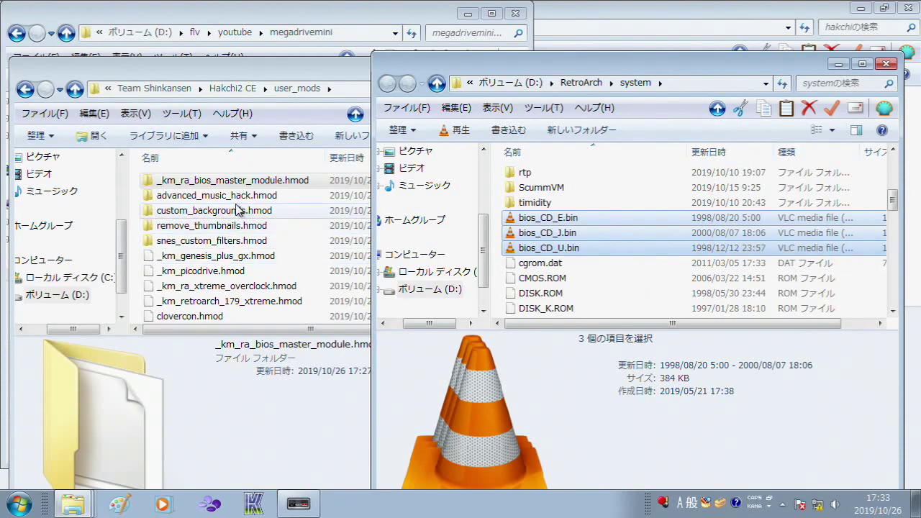
Step: Open the _km_ra_bios_master_module.hmod folder and view its install file in Notepad++
double_click(254, 186)
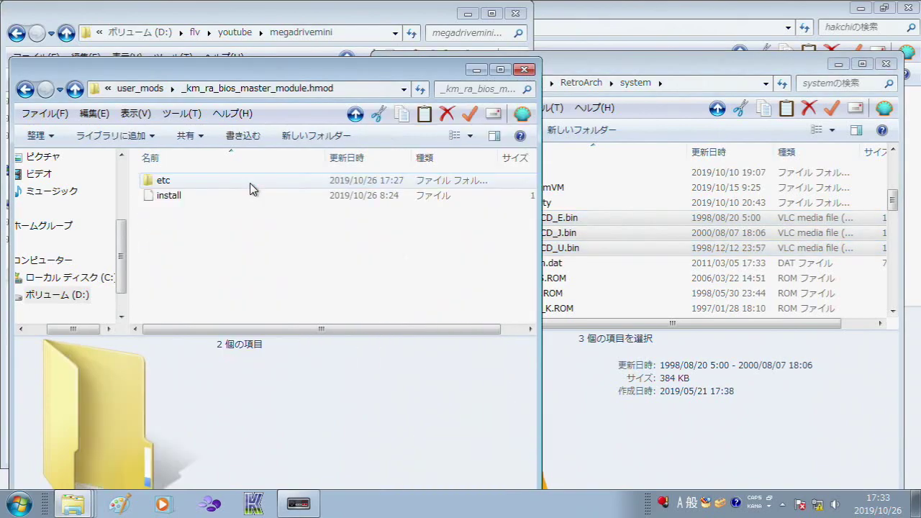
right_click(228, 199)
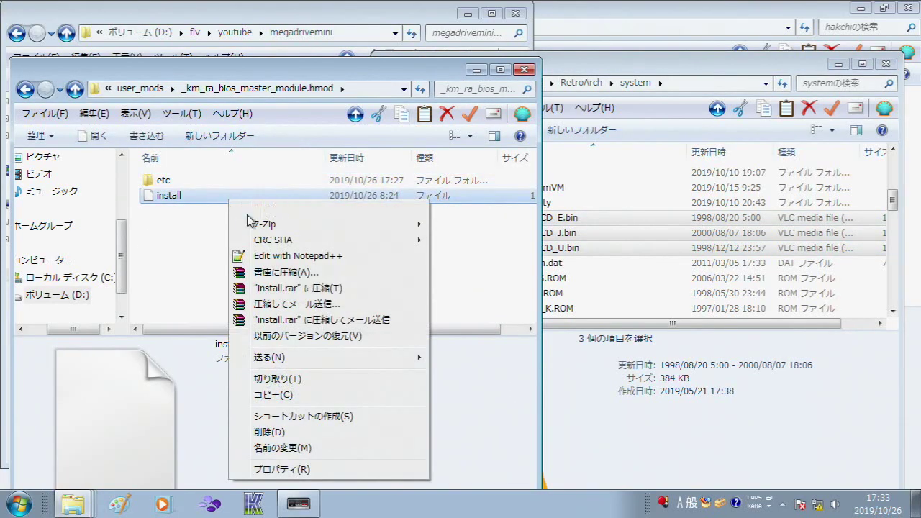
click(291, 256)
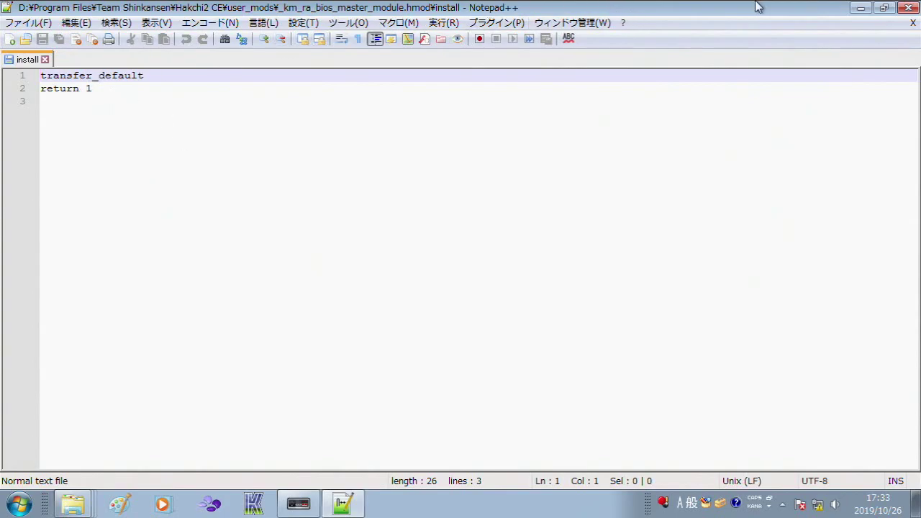
Step: Copy bios_CD_E.bin, bios_CD_J.bin and bios_CD_U.bin into the module's etc\libretro\system folder
click(906, 7)
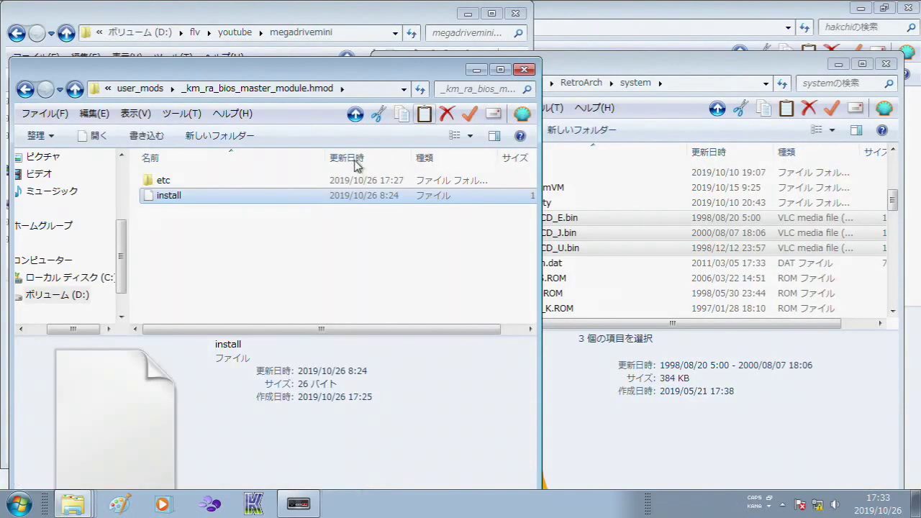
double_click(224, 184)
double_click(224, 184)
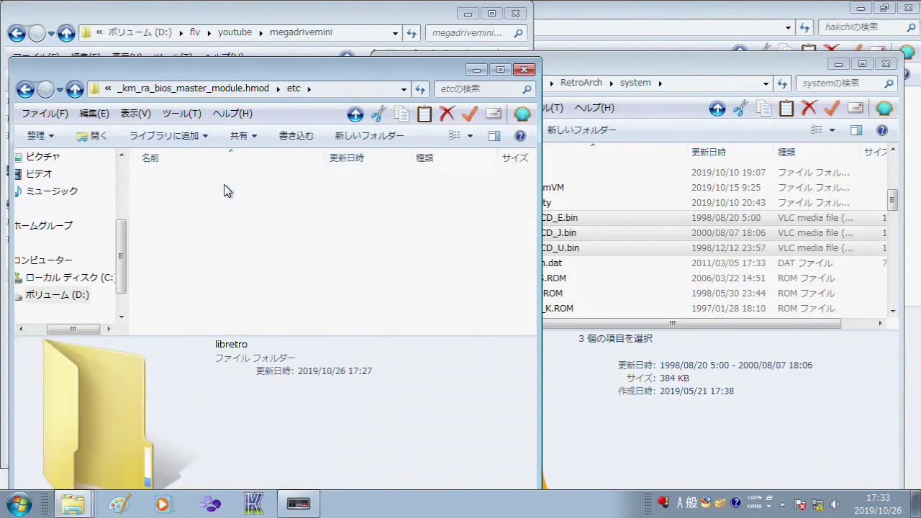
double_click(224, 184)
click(676, 67)
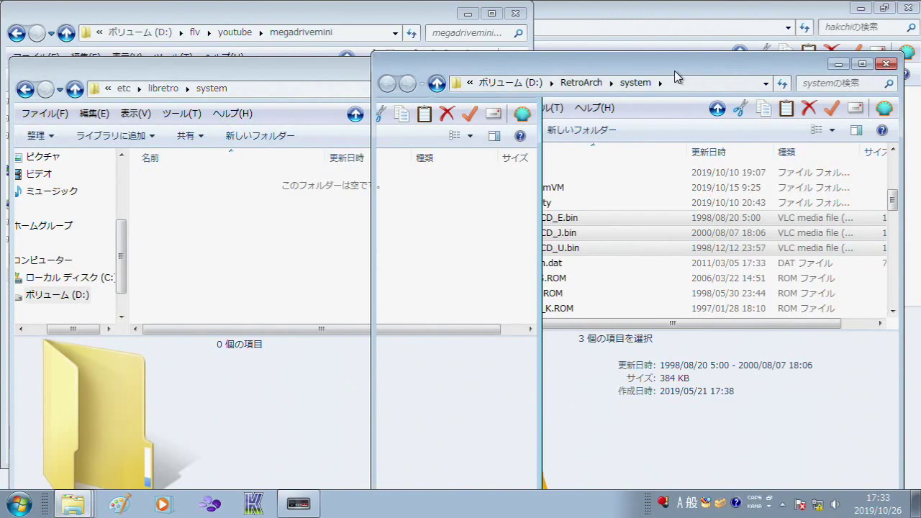
drag(533, 220, 630, 223)
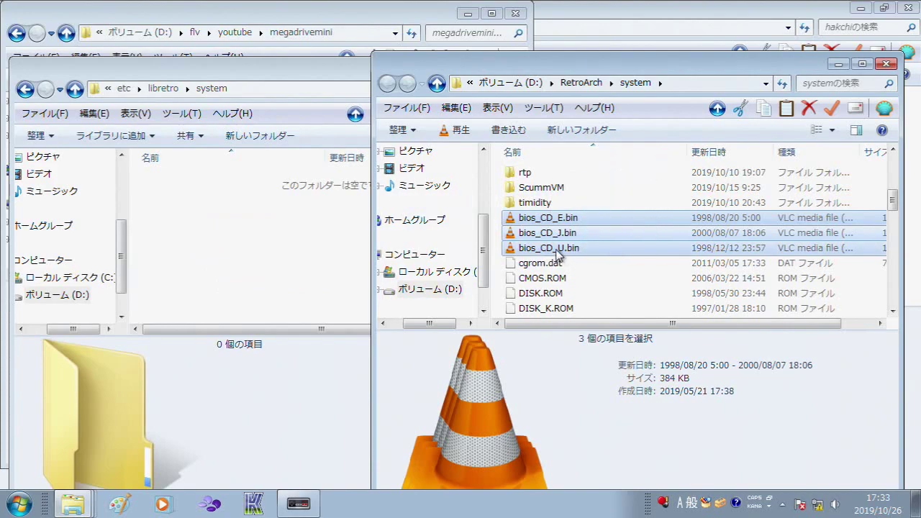
click(287, 248)
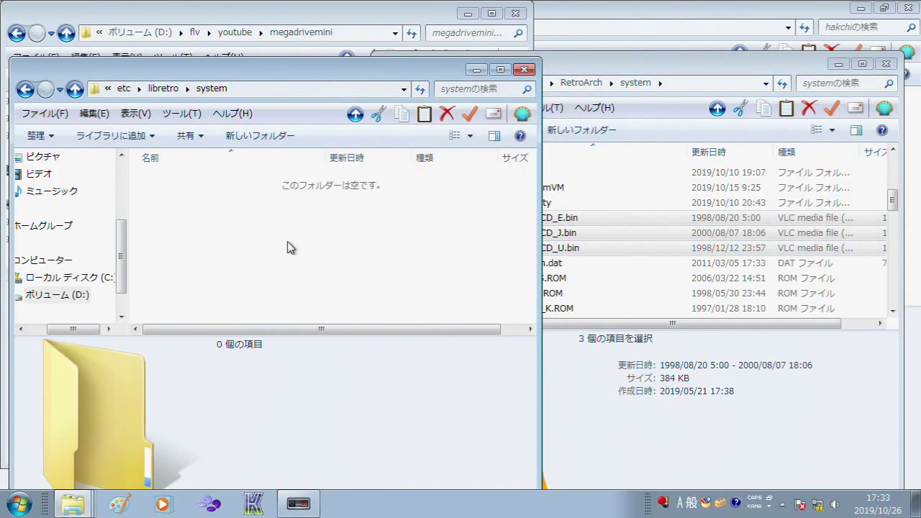
key(ctrl+v)
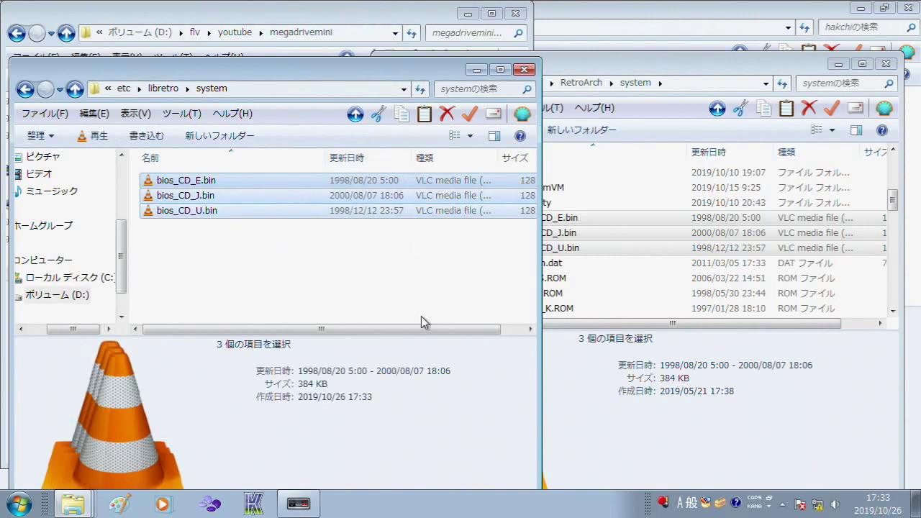
Step: Bring up hakchi CE's Install extra modules list
click(298, 504)
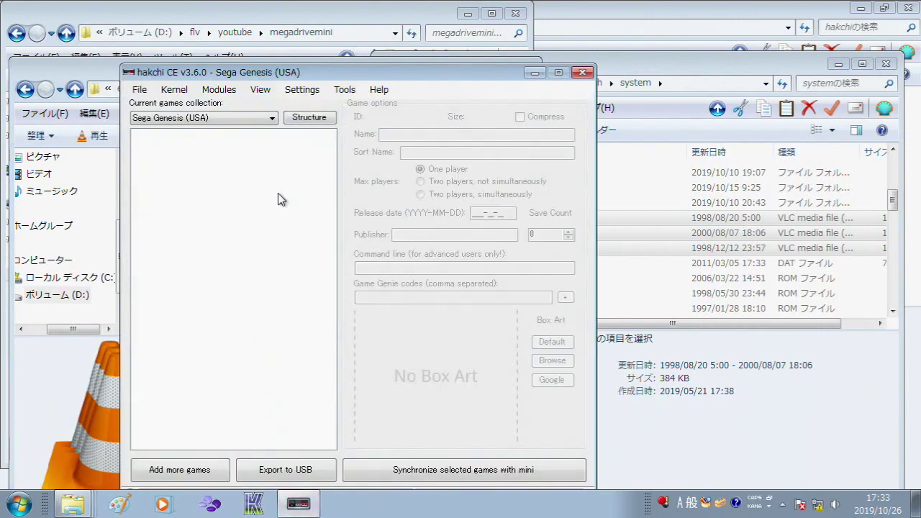
click(219, 90)
click(239, 110)
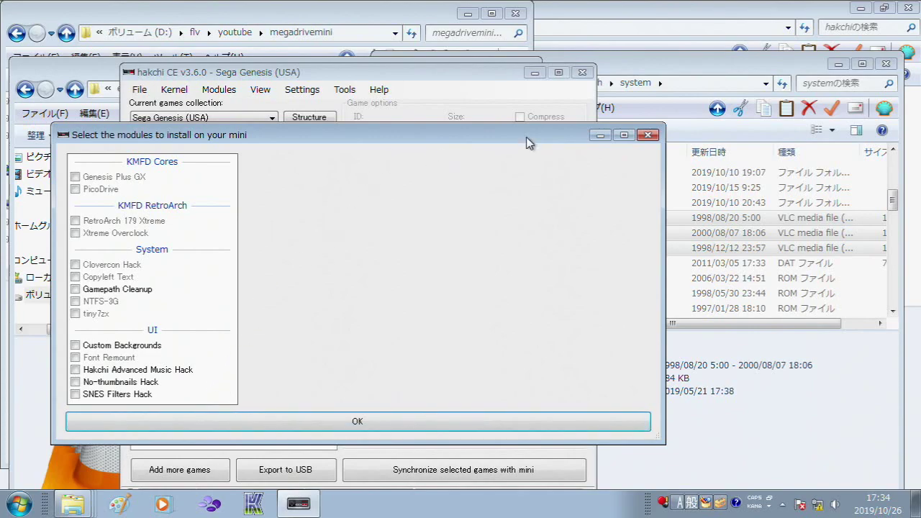
Step: Close the module list and drag the _km_ra_bios_master_module.hmod folder onto hakchi CE
click(648, 135)
click(112, 76)
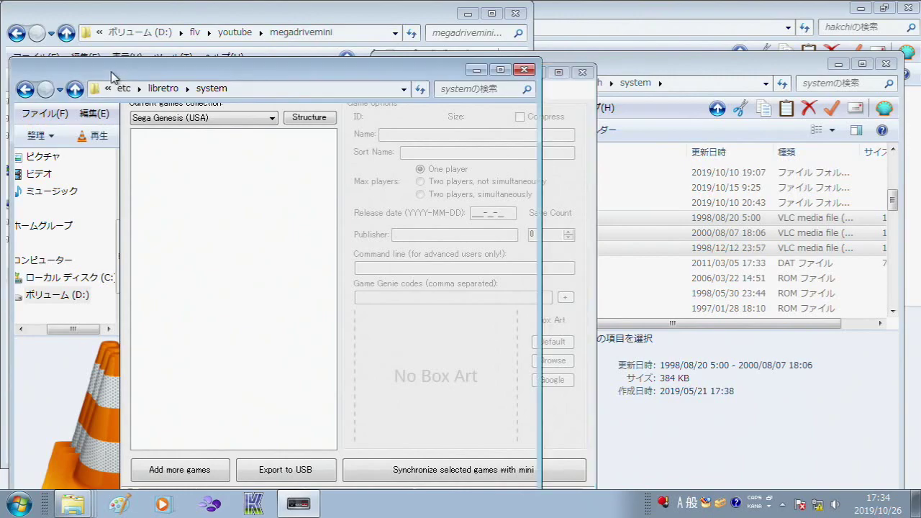
click(120, 89)
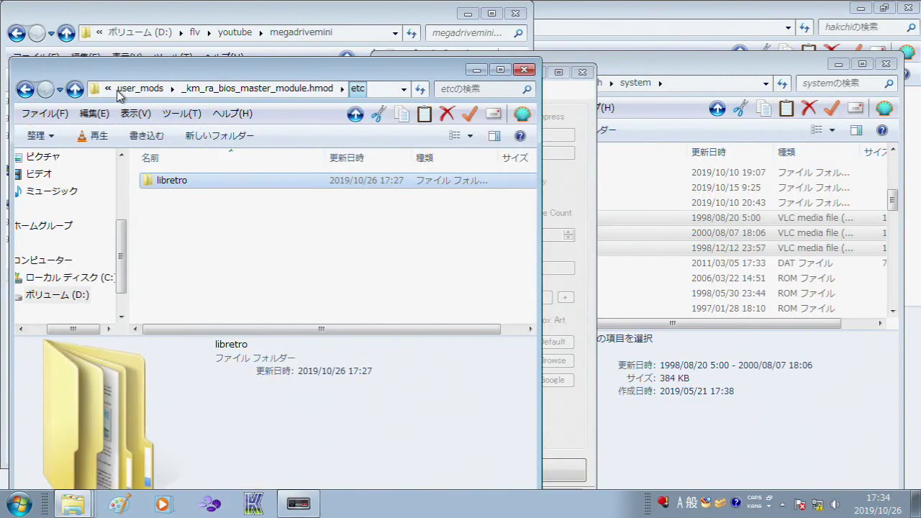
click(151, 92)
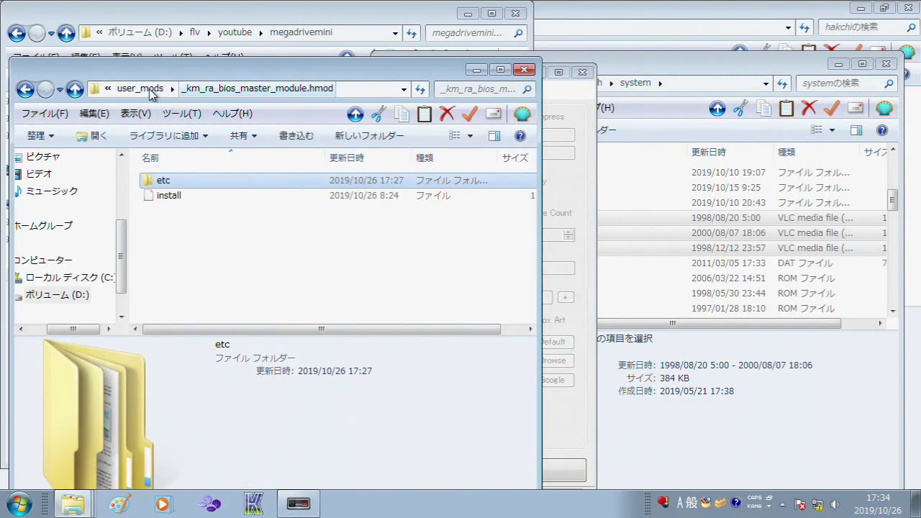
click(147, 89)
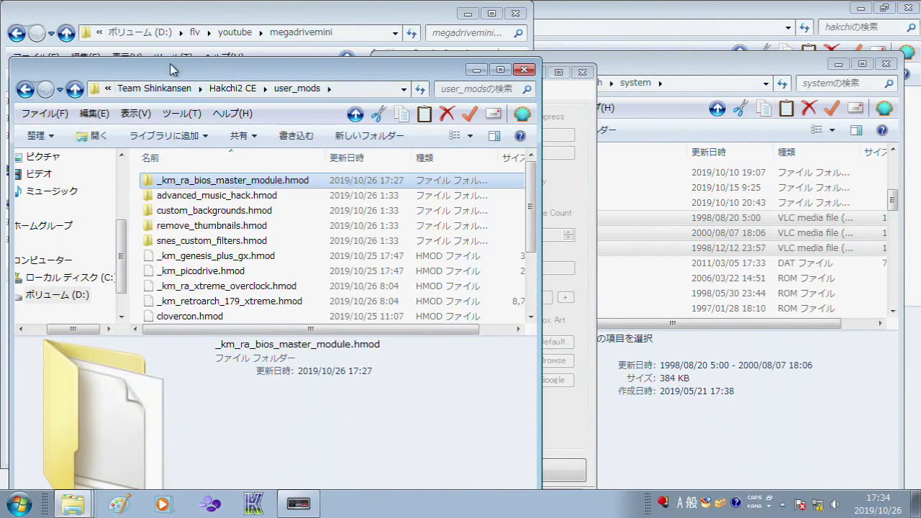
drag(180, 73, 710, 75)
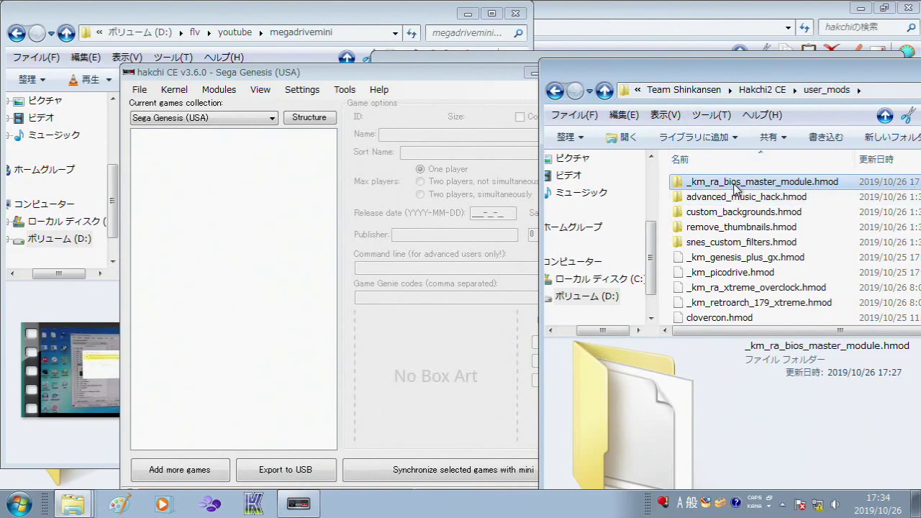
drag(736, 187, 422, 345)
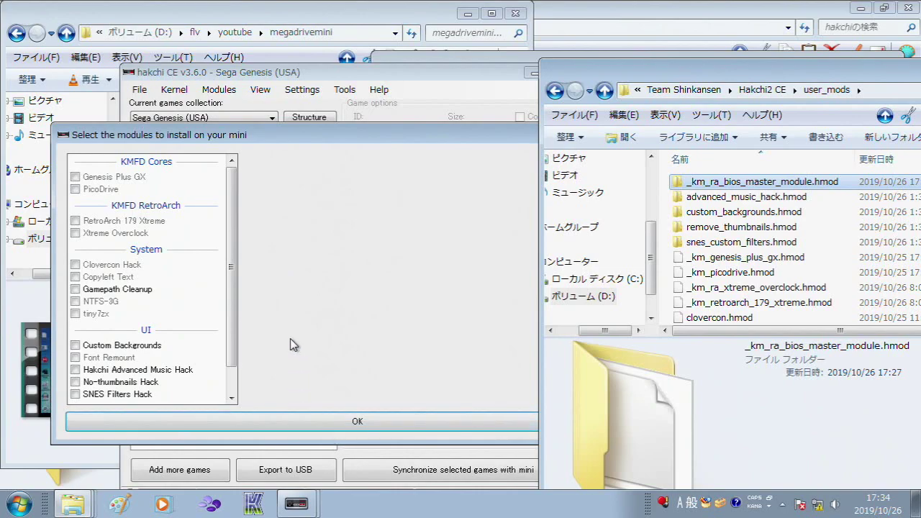
drag(234, 356, 289, 404)
click(322, 420)
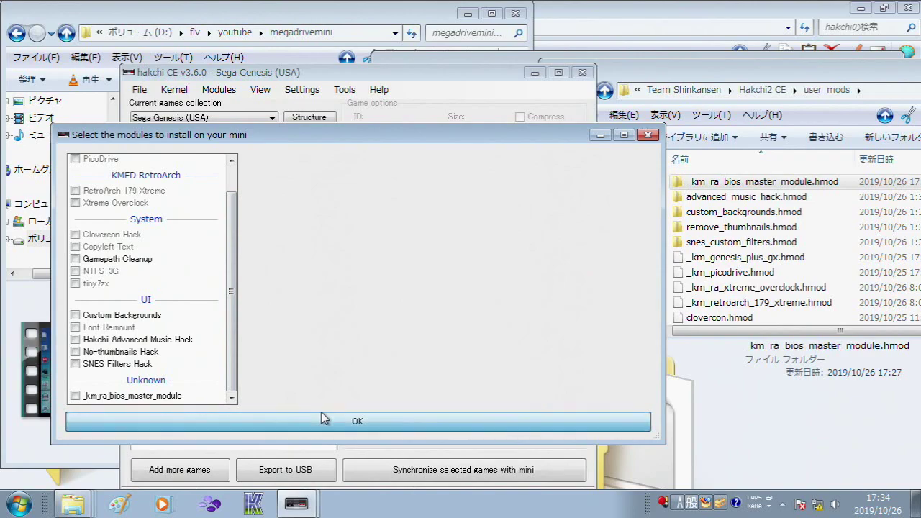
Step: Mark _km_ra_bios_master_module under Unknown for installation in the extra modules list
click(213, 96)
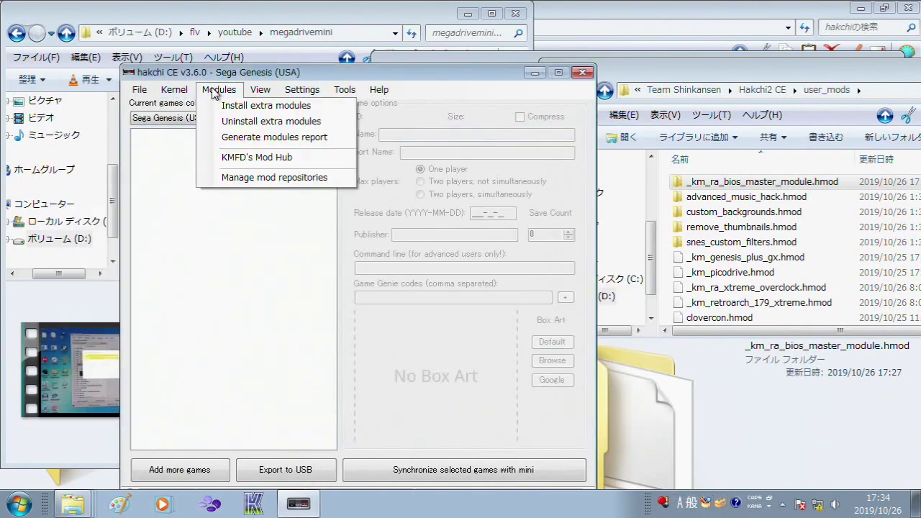
click(228, 108)
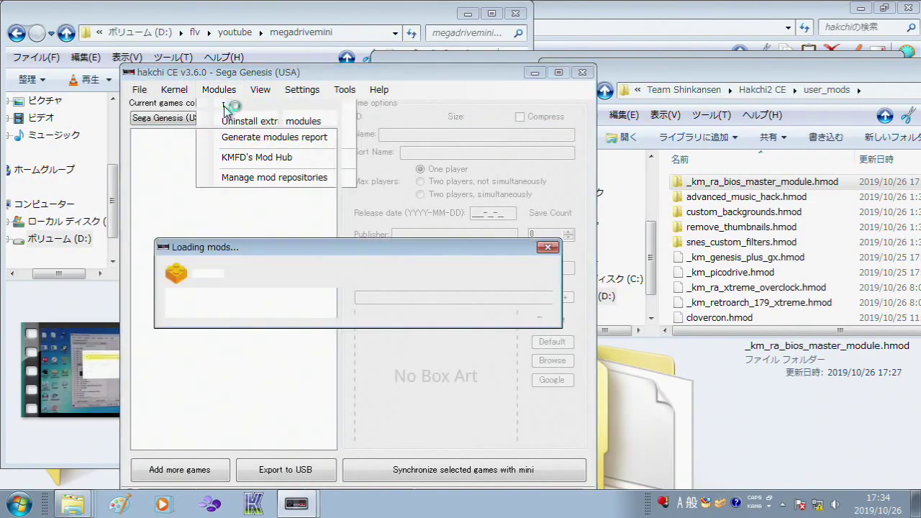
scroll(237, 345, down, 1)
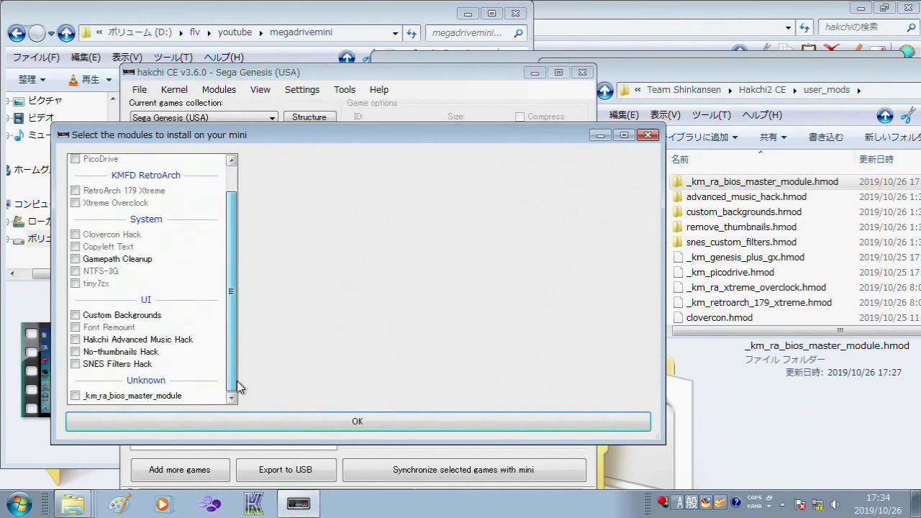
click(75, 396)
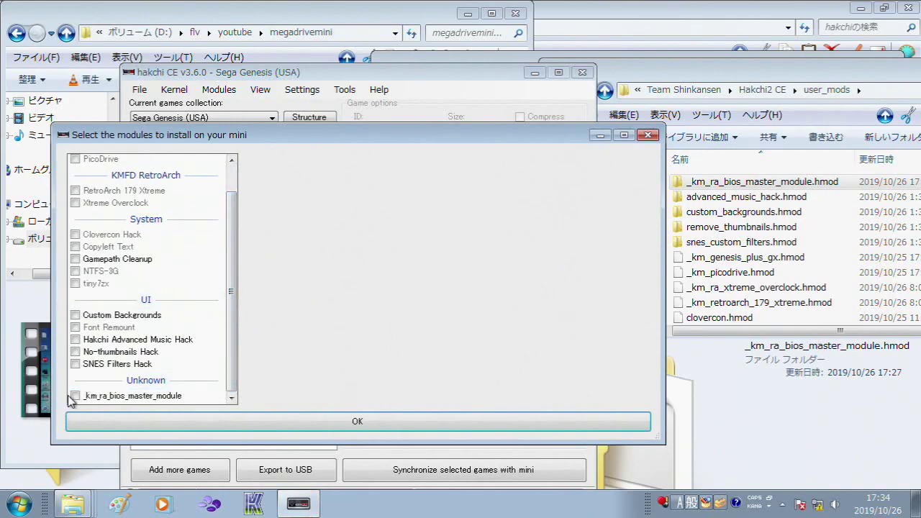
Step: Confirm the bios master module selection, then dismiss the Done message after installing
click(178, 426)
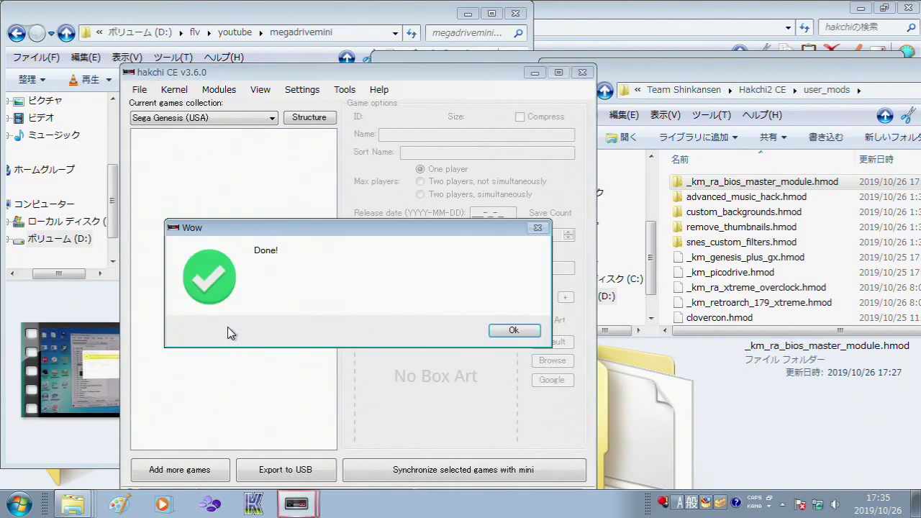
click(532, 333)
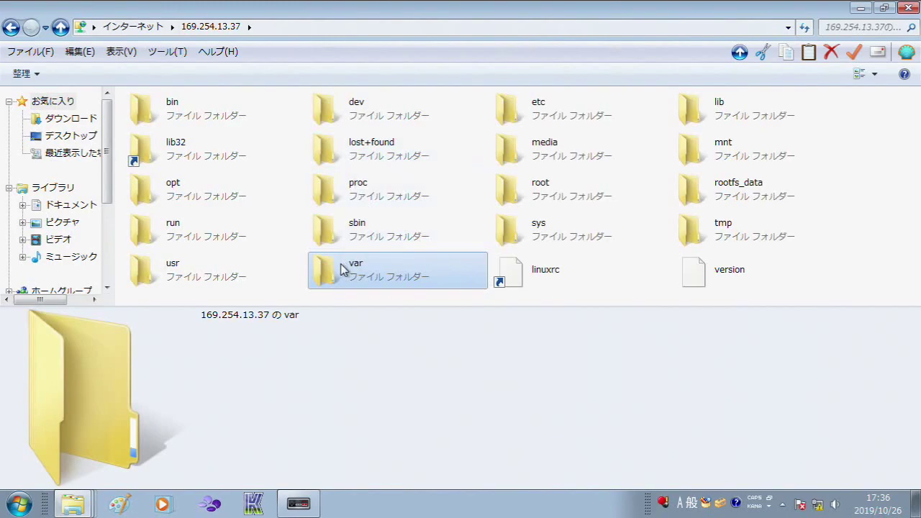
Step: Browse the mini over FTP to the /var/lib/hakchi/games folder
double_click(343, 270)
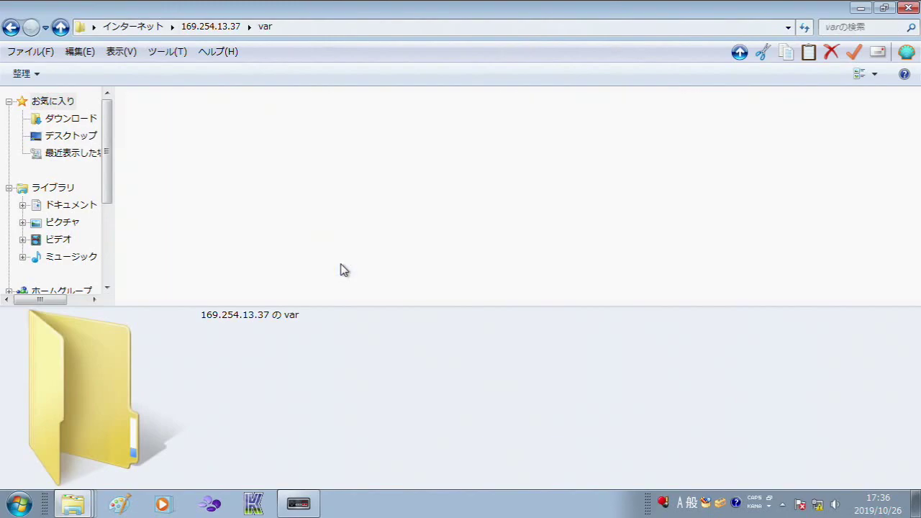
double_click(157, 135)
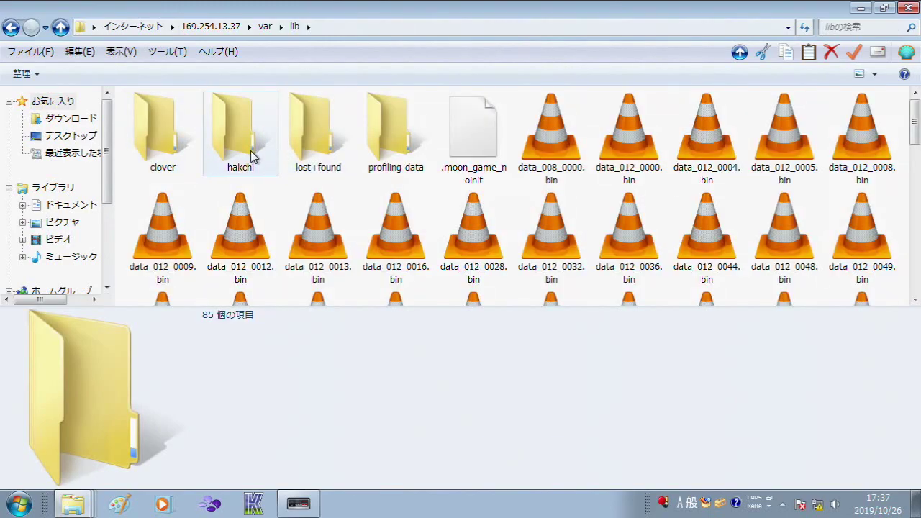
double_click(252, 157)
double_click(272, 109)
Step: Copy Gauntlet (Japan) (En Ja).zip and Time Gal (JP).chd from the SD card into games
key(alt+Tab)
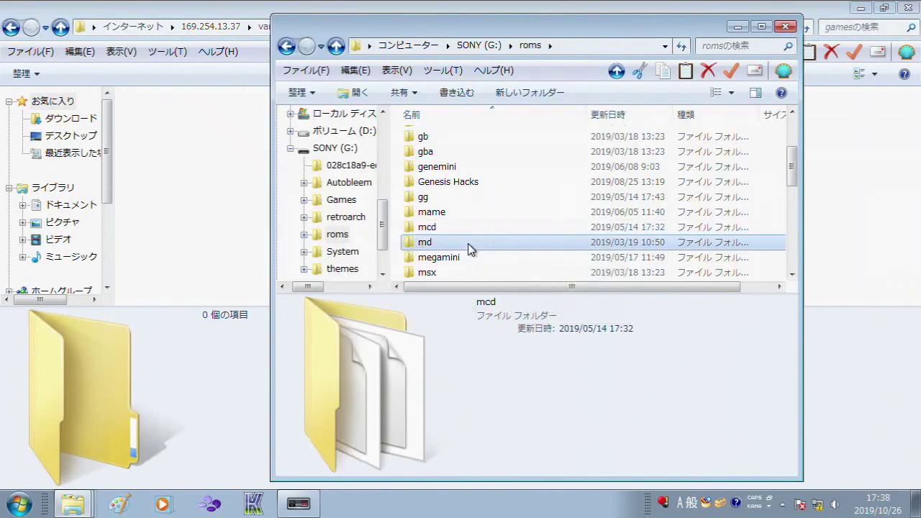
double_click(468, 249)
scroll(515, 192, down, 6)
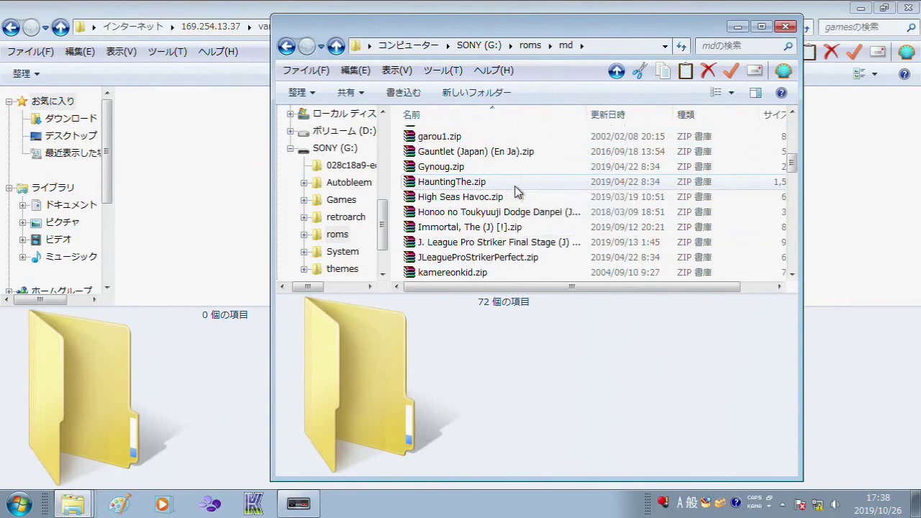
drag(494, 157, 207, 211)
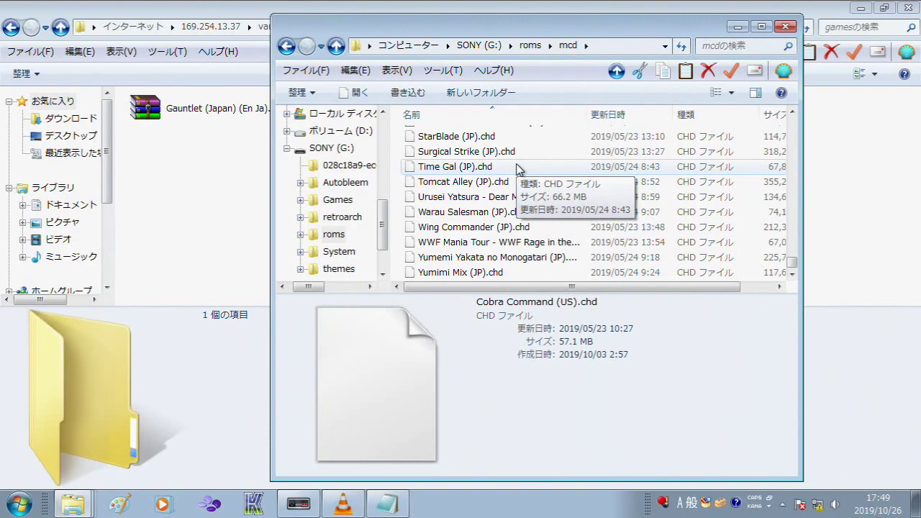
drag(517, 167, 212, 205)
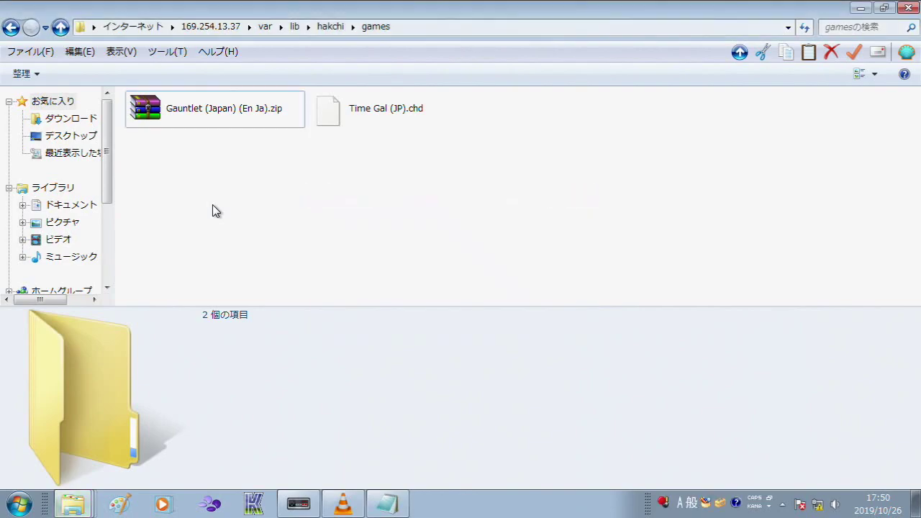
Step: Start a PuTTYtel telnet session to the mini and show the Notepad overclock command list
key(alt+Tab)
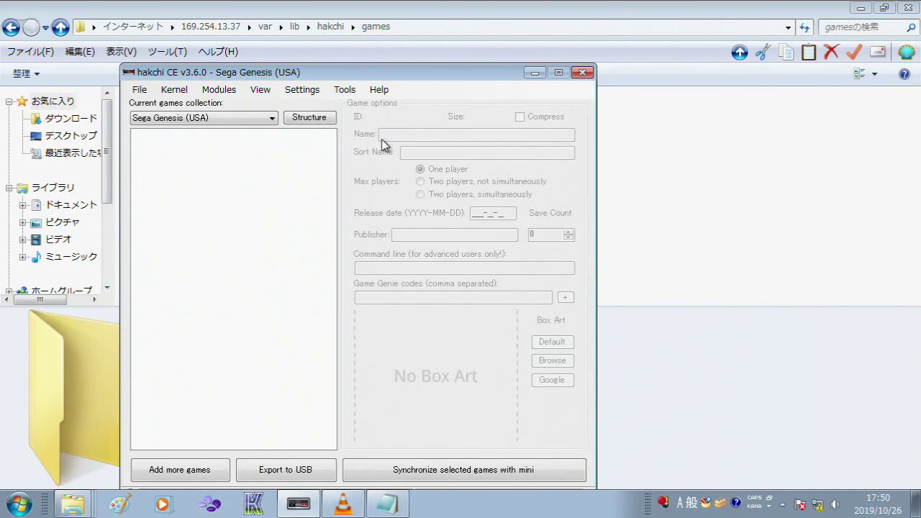
click(344, 89)
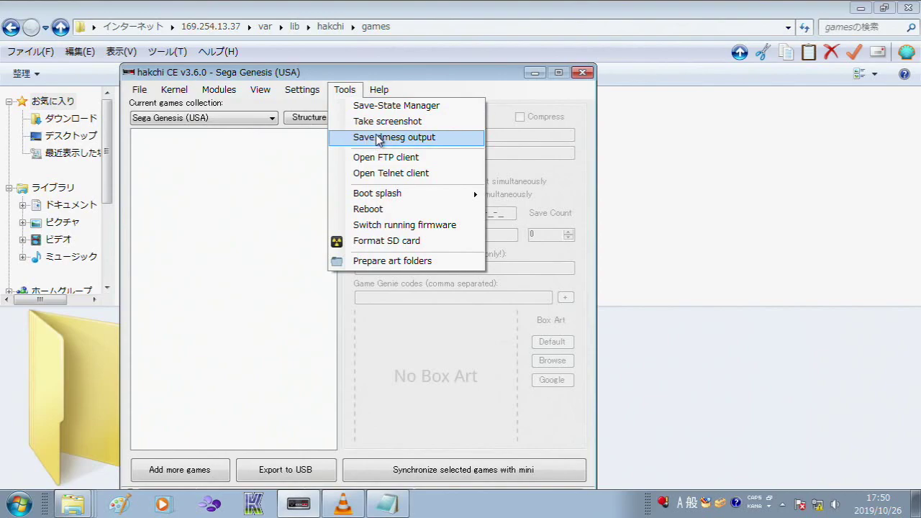
click(380, 173)
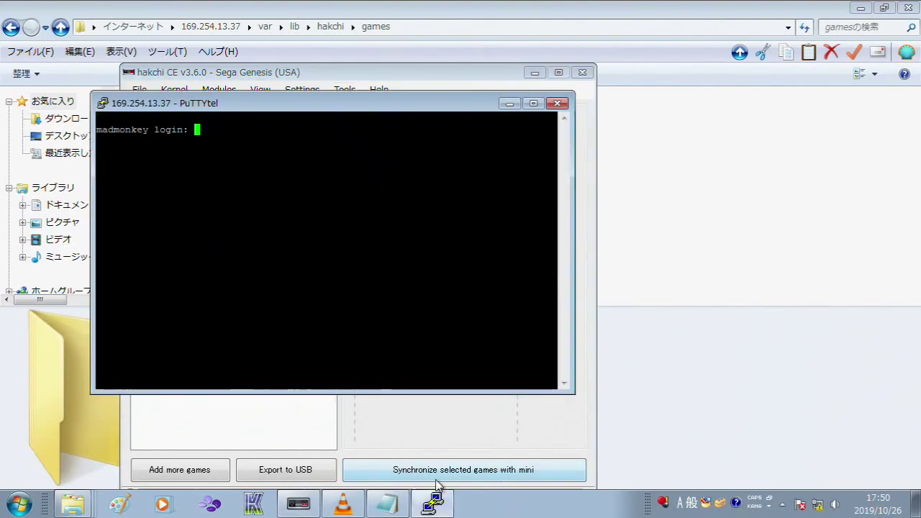
click(388, 504)
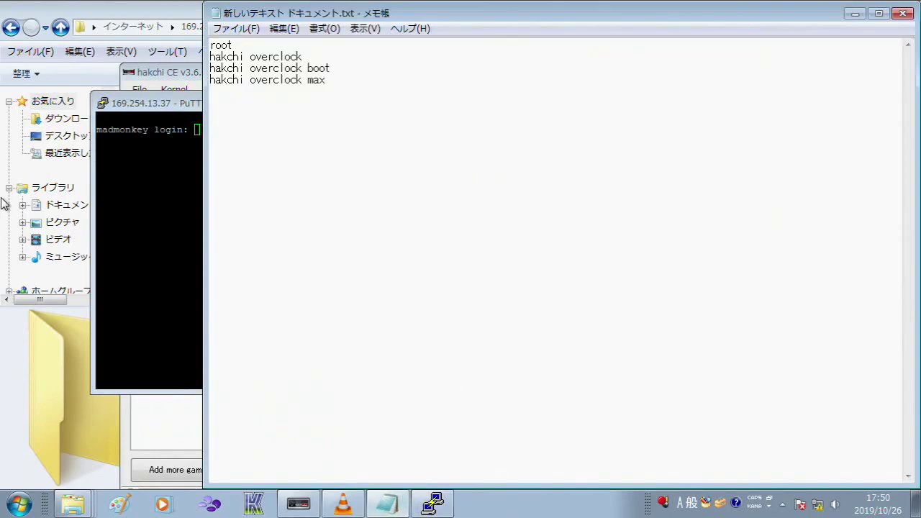
Step: Log in to the console as root and check the current status with hakchi overclock
drag(176, 105, 288, 144)
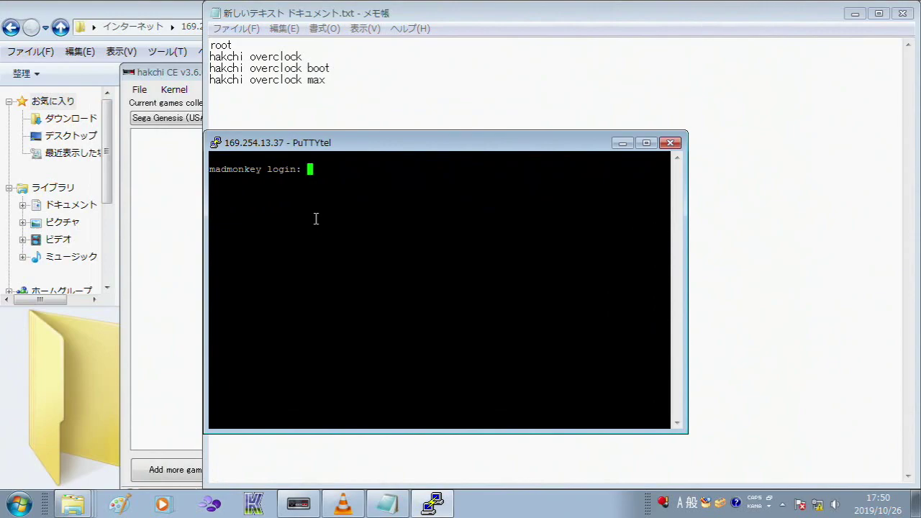
text(root)
key(Return)
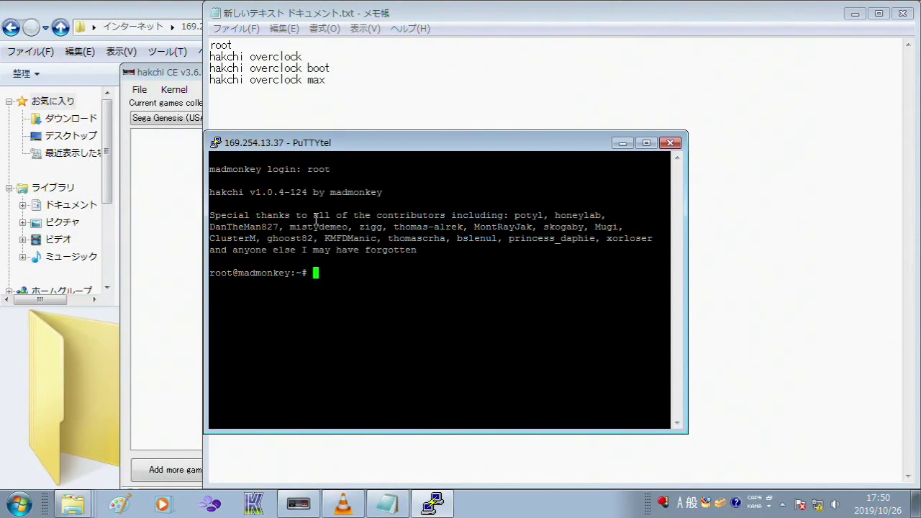
text(hakchi overclock)
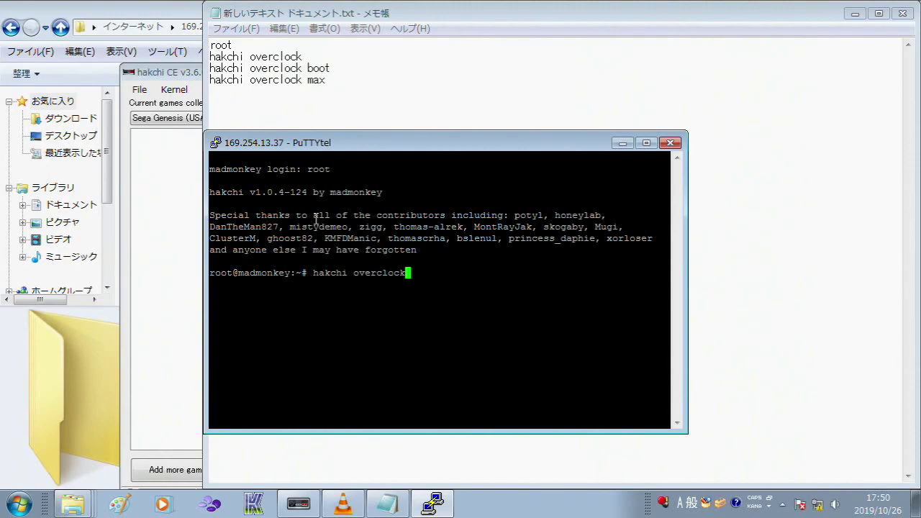
key(Return)
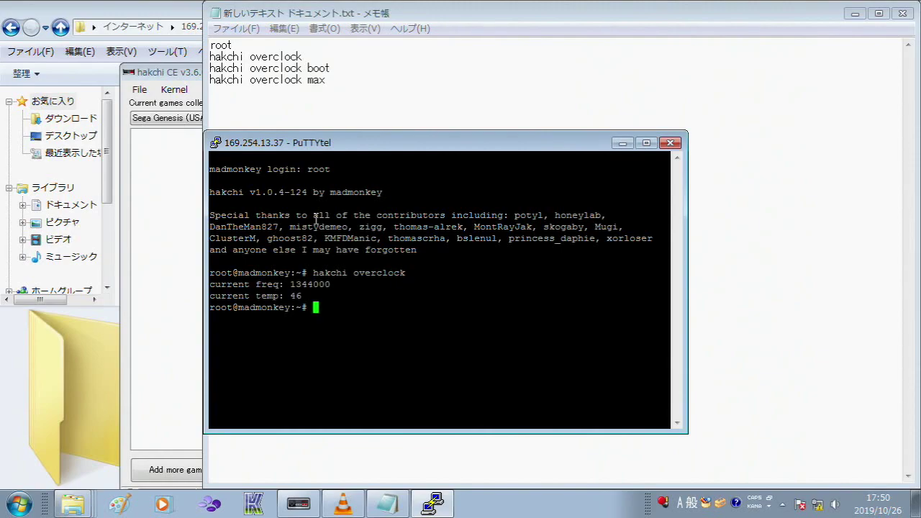
Step: Run hakchi overclock boot, then hakchi overclock max to reach 1344000
text(hakchi overclock boot)
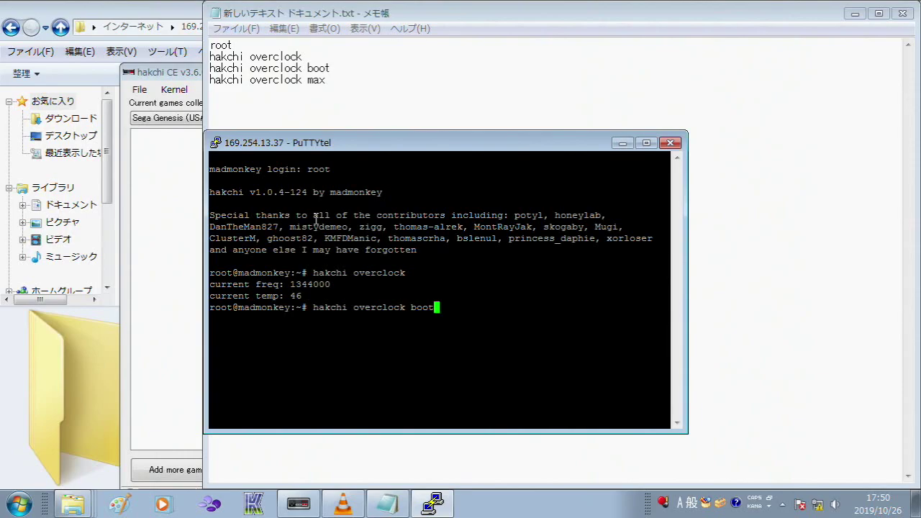
key(Return)
text(hac)
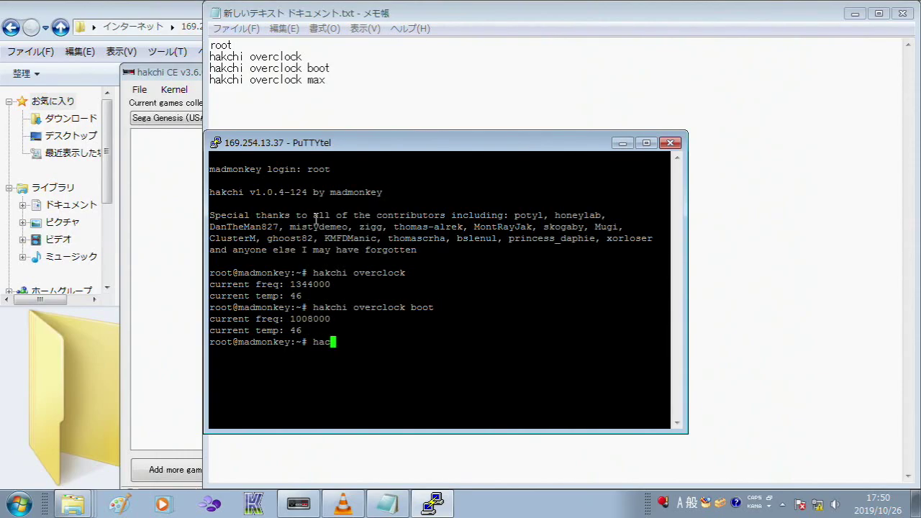
key(BackSpace)
text(kchi over)
key(BackSpace)
text(clock)
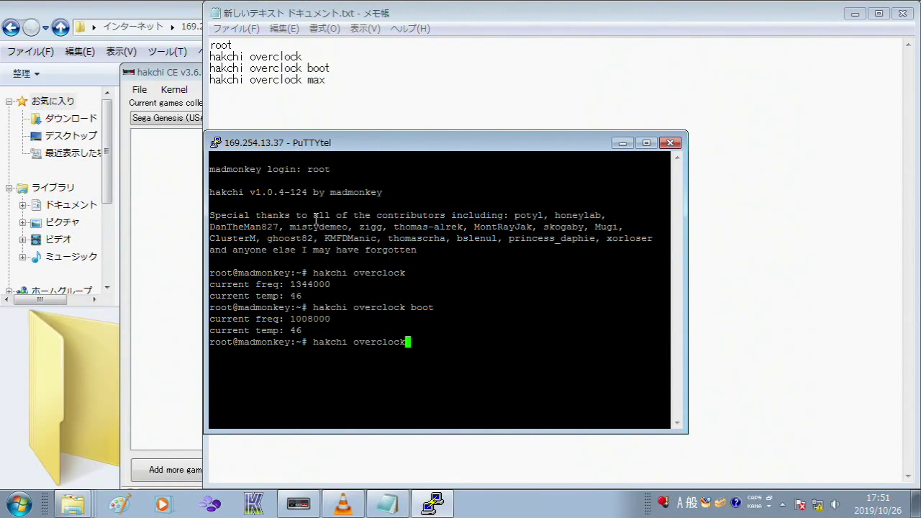
text( max)
key(Return)
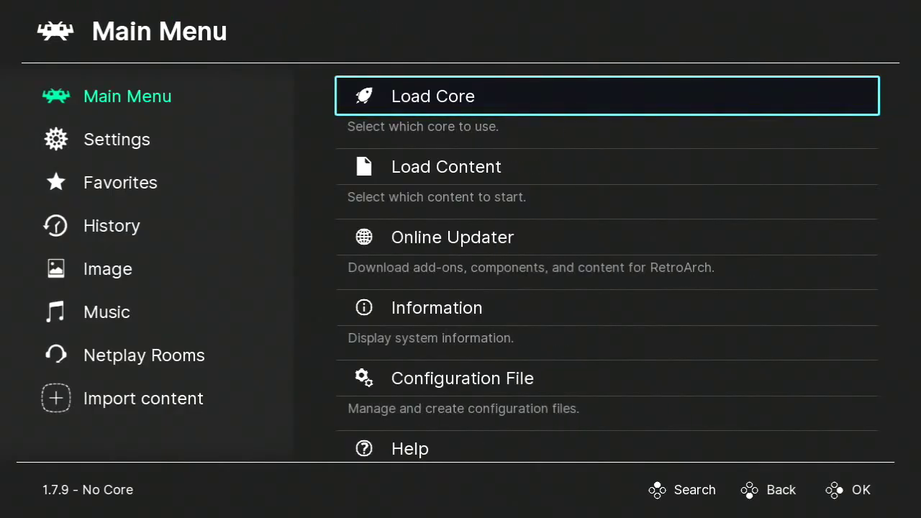
Step: Open Load Content and view the Start directory listing before backing out
key(Down)
key(Up)
key(Down)
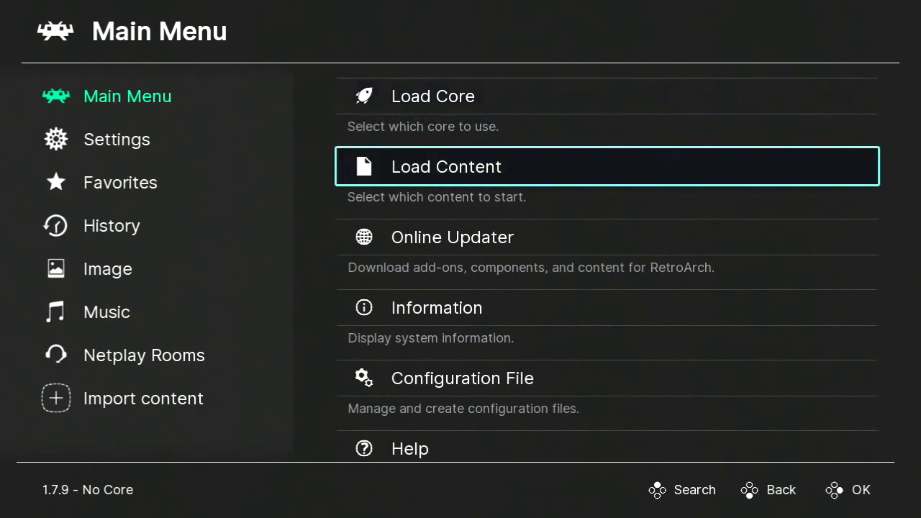
key(Return)
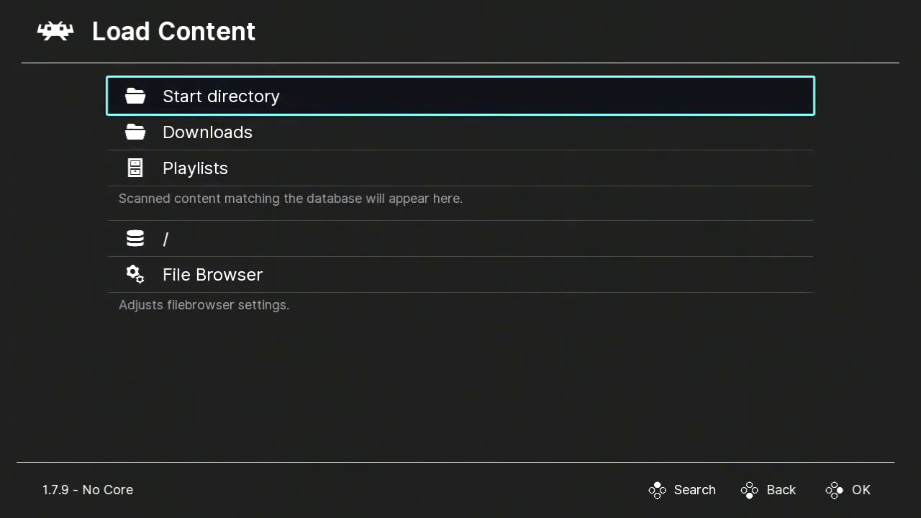
key(Down)
key(Up)
key(Return)
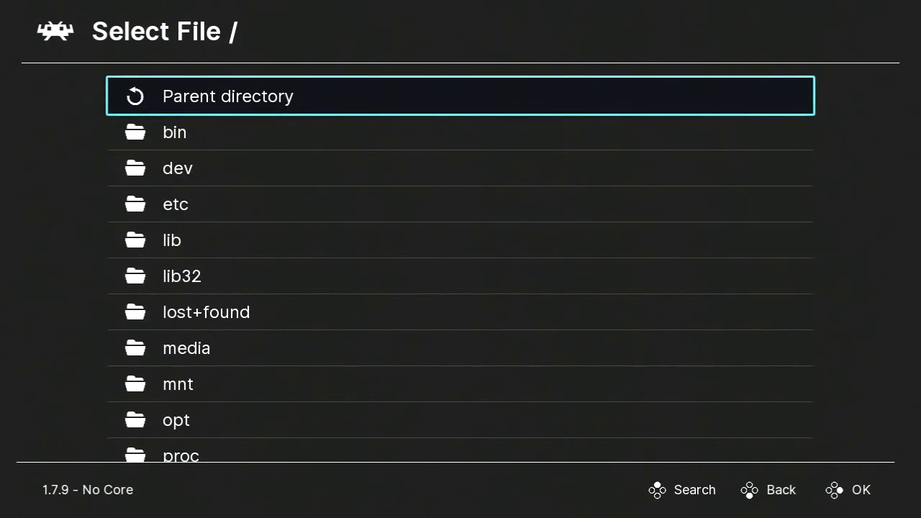
key(BackSpace)
Step: From Downloads, browse into /var/games to see the copied games
key(Down)
key(Down)
key(Down)
key(Up)
key(Up)
key(Up)
key(Return)
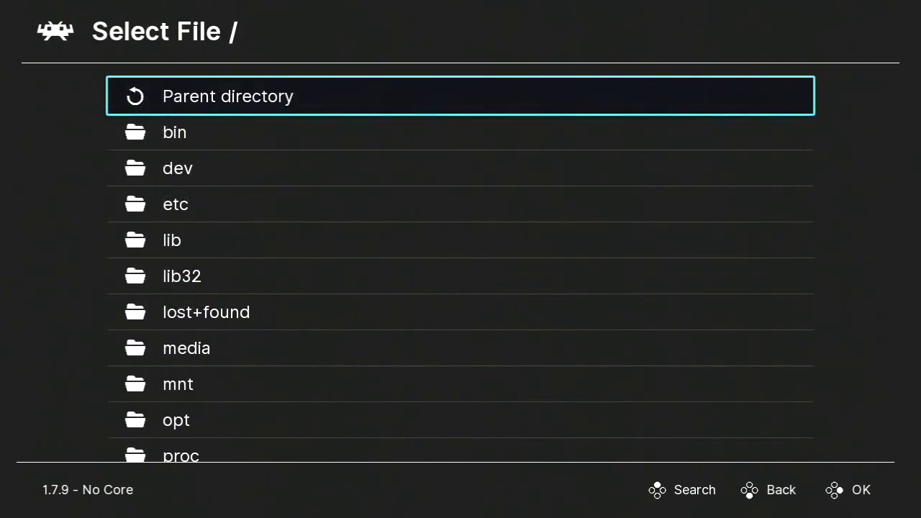
key(Down)
key(Down)
key(Down)
key(Down)
key(Down)
key(Down)
key(Down)
key(Down)
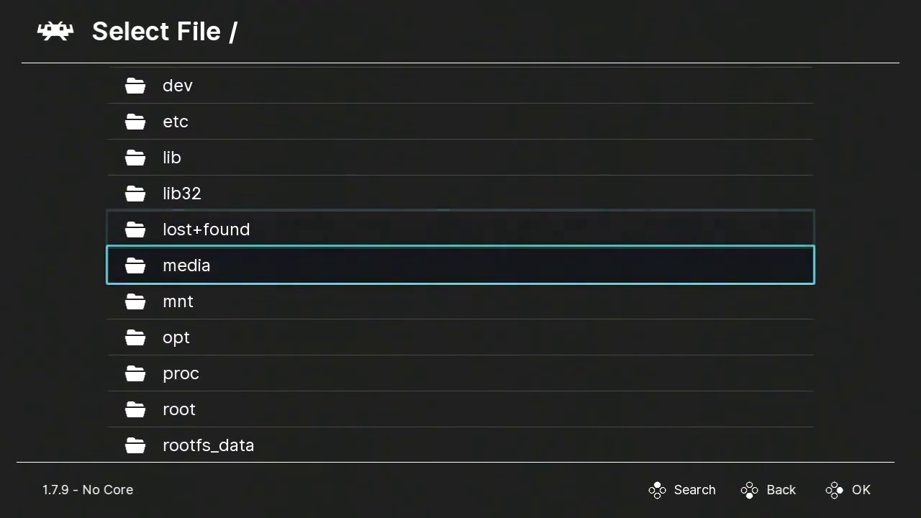
key(Down)
key(Down)
key(Down)
key(Down)
key(Down)
key(Down)
key(Down)
key(Down)
key(Down)
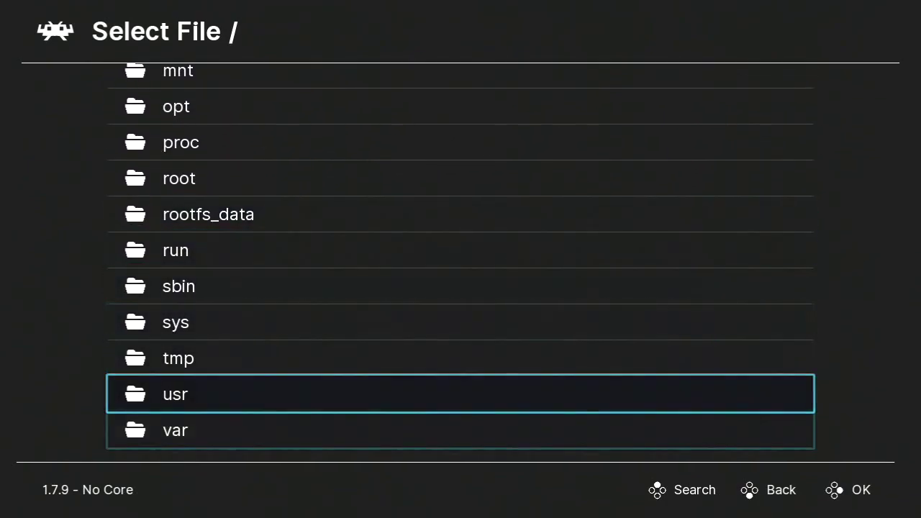
key(Return)
key(Down)
key(Down)
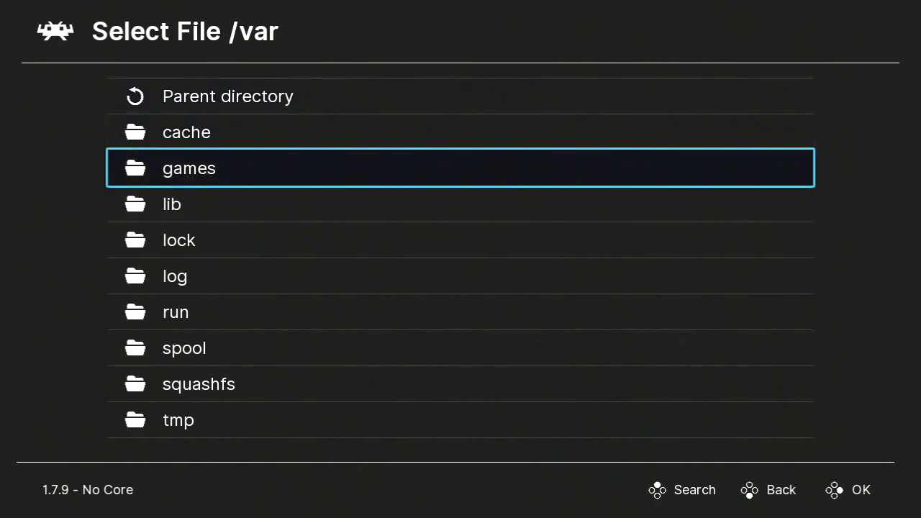
key(Return)
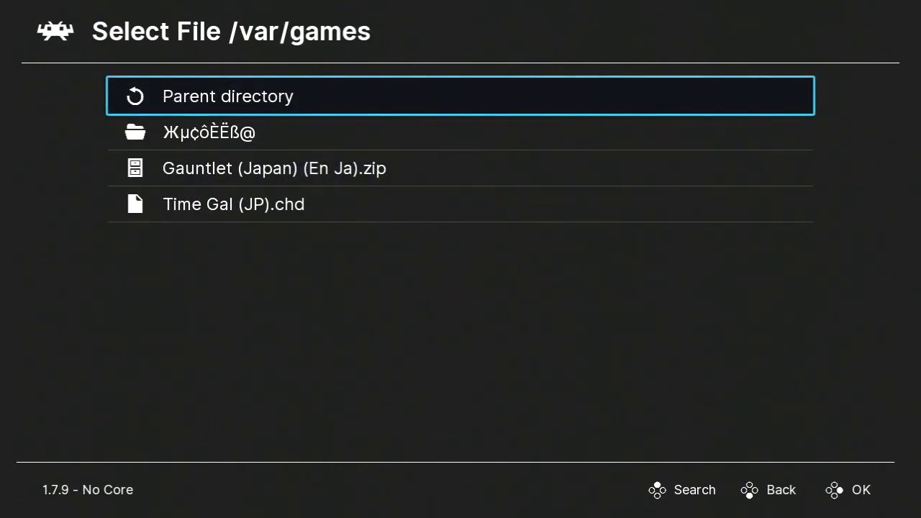